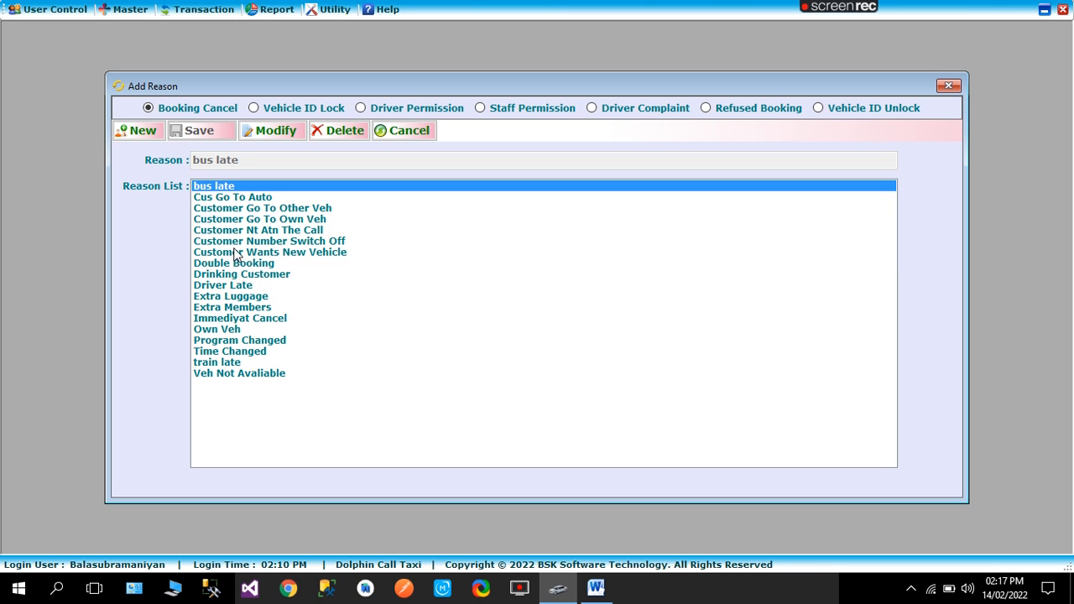
Open the booking cancellation form and check which cancel reasons are suggested for the letter e, clearing the entry after.
click(199, 10)
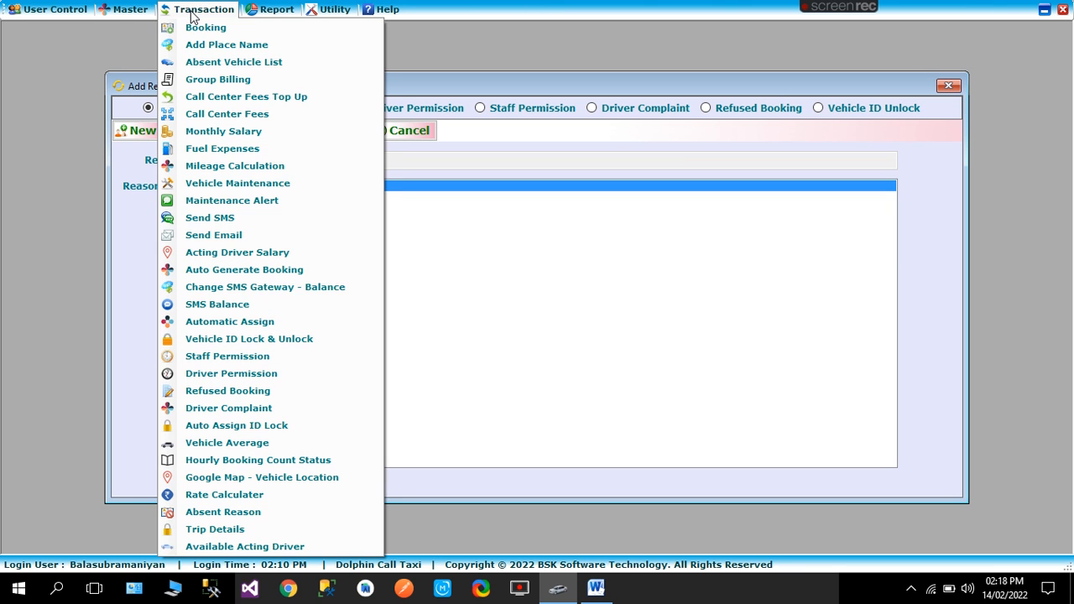
click(201, 28)
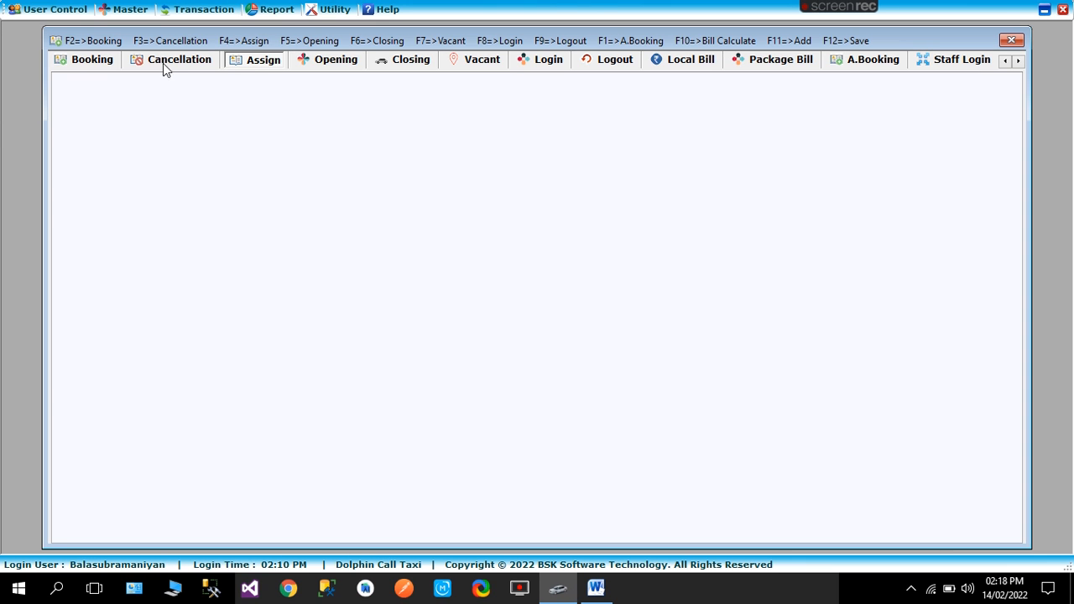
click(164, 65)
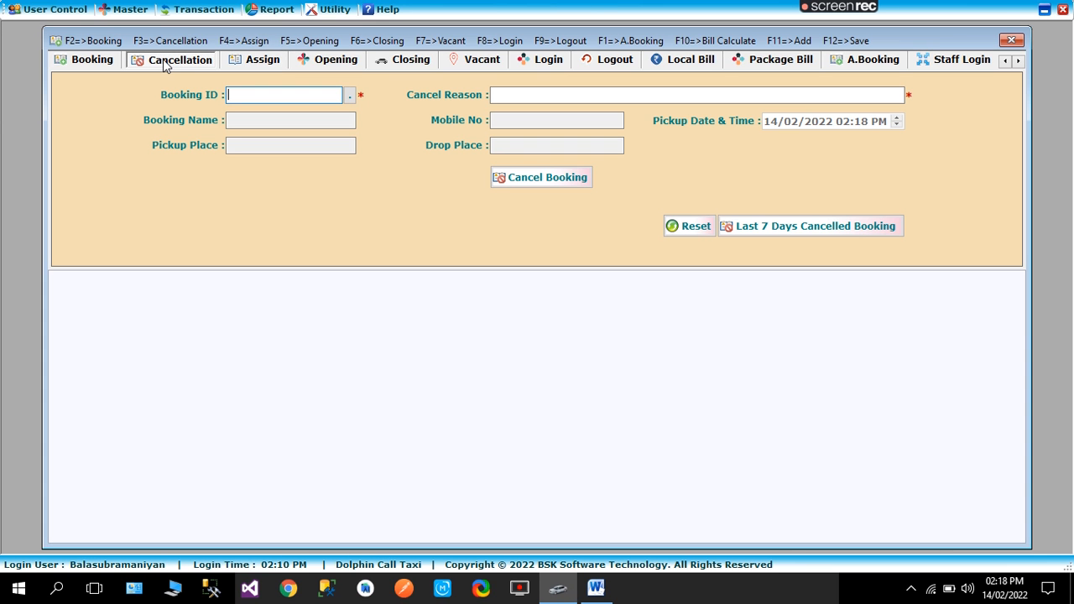
click(521, 96)
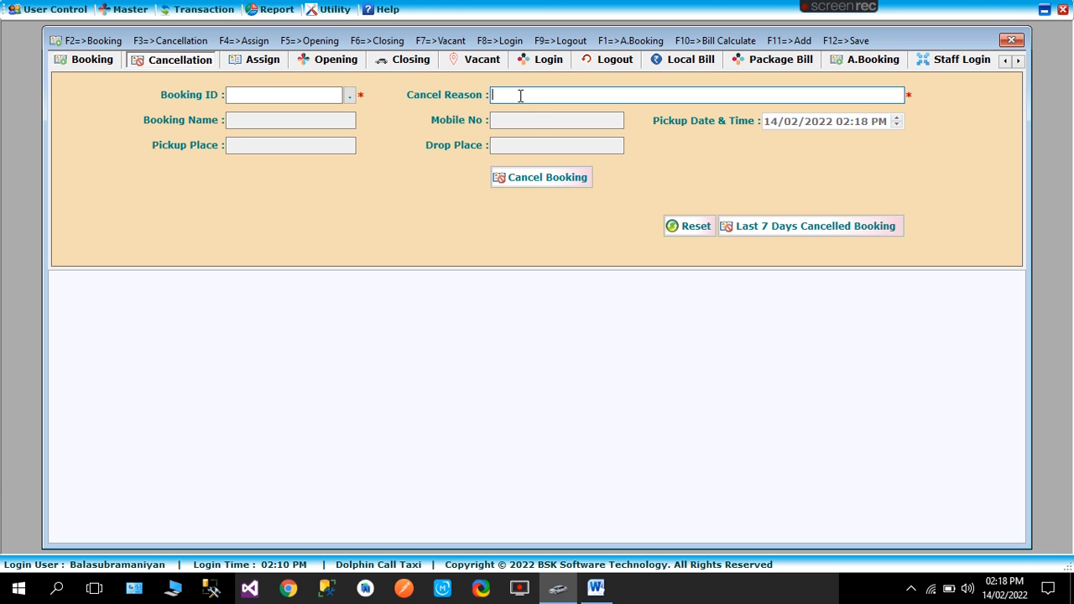
text(e)
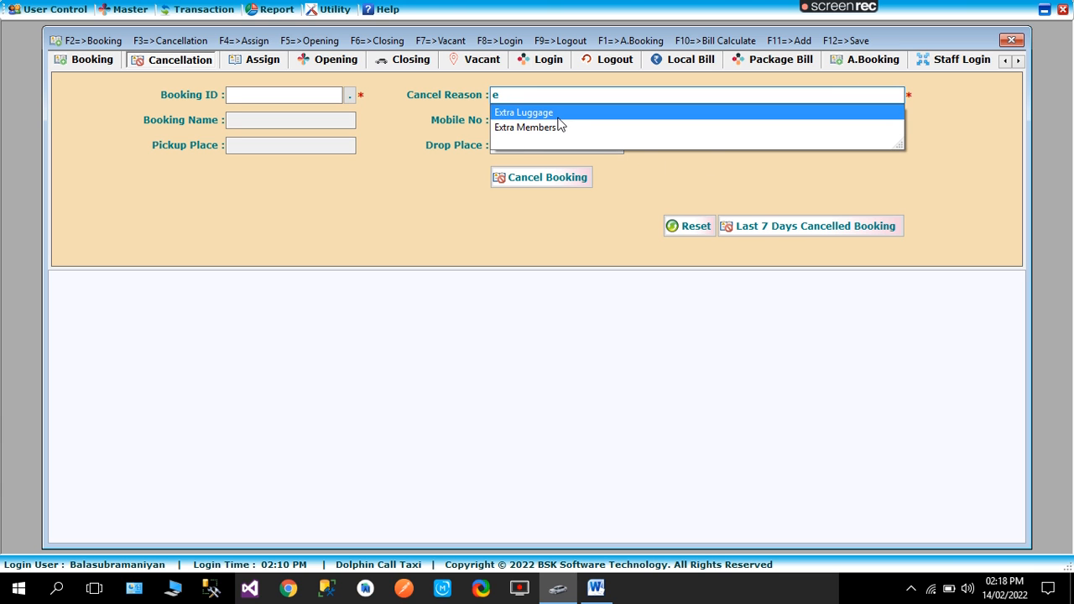
key(BackSpace)
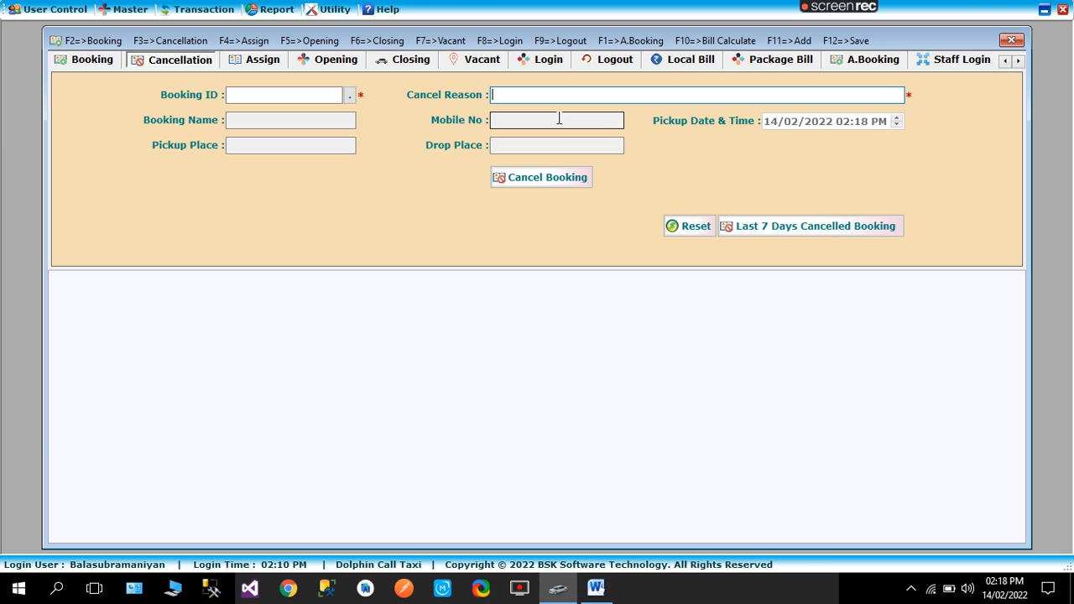
Review the Booking Cancel reasons in the Add Reason master and return to the cancellation form.
click(120, 9)
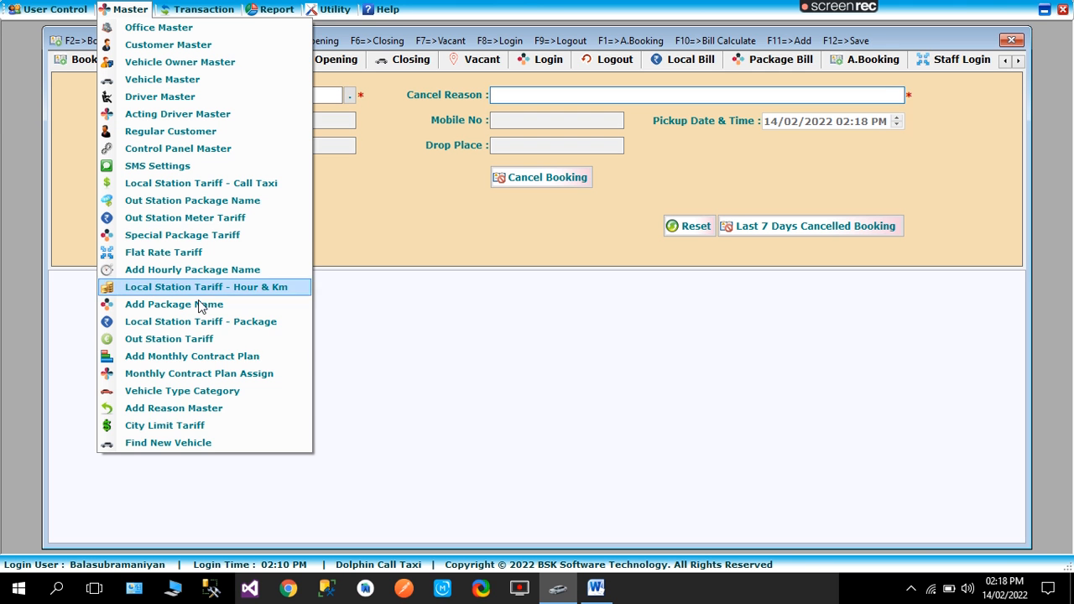
click(173, 409)
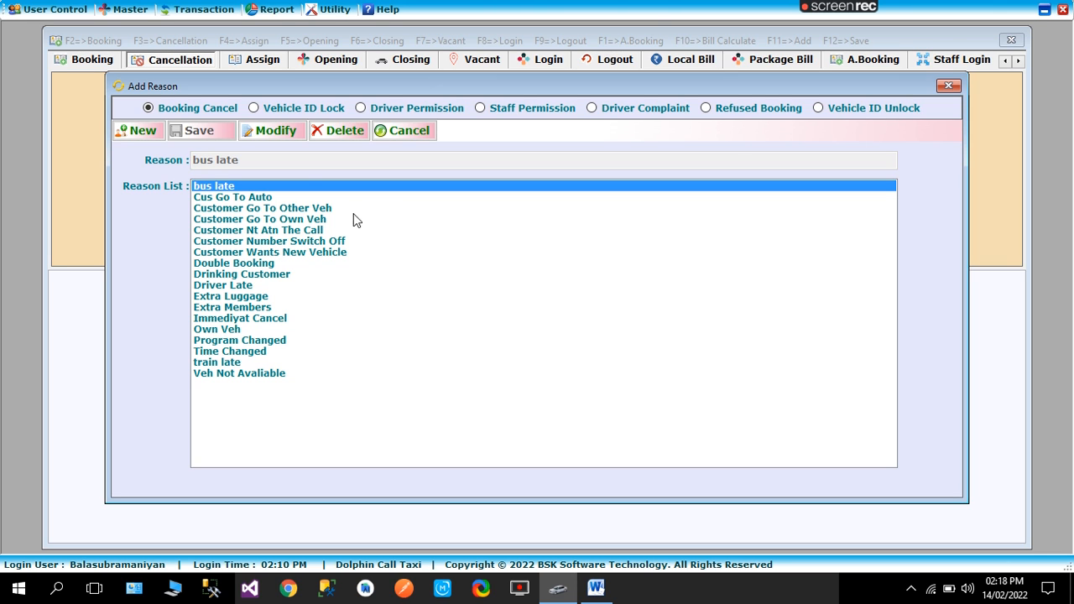
click(184, 58)
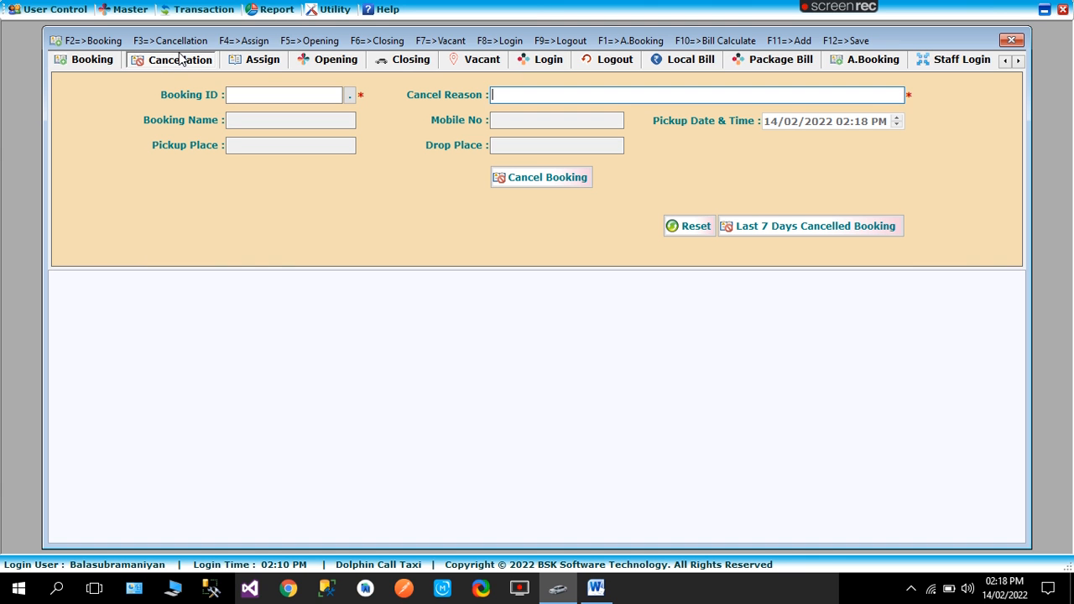
Set the cancel reason to the suggested entry Customer Go To Own Veh in the cancellation form.
click(519, 96)
text(c)
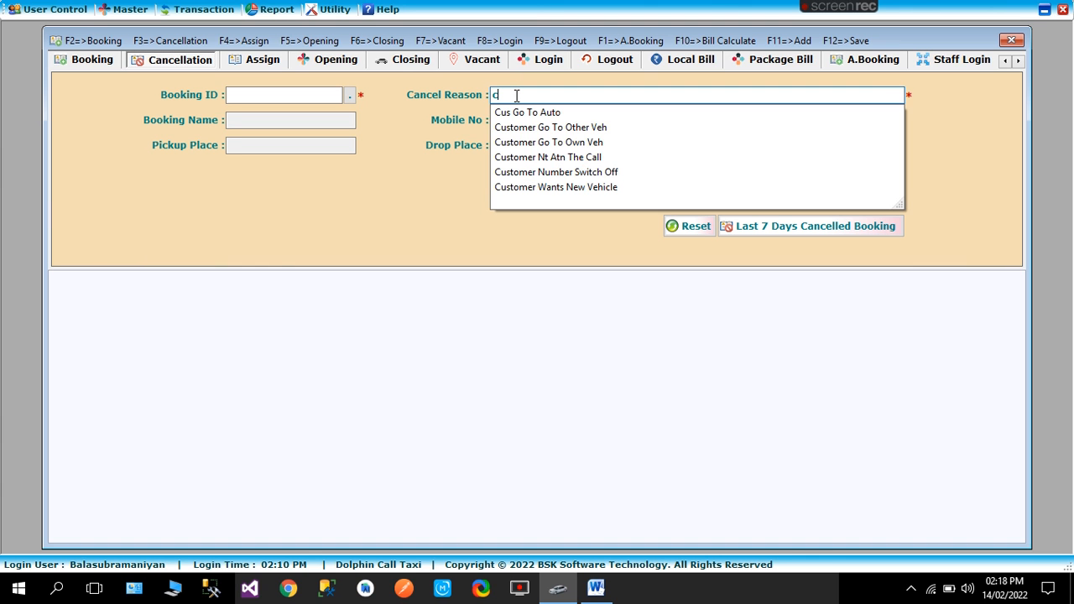
key(Down)
key(Down)
key(Down)
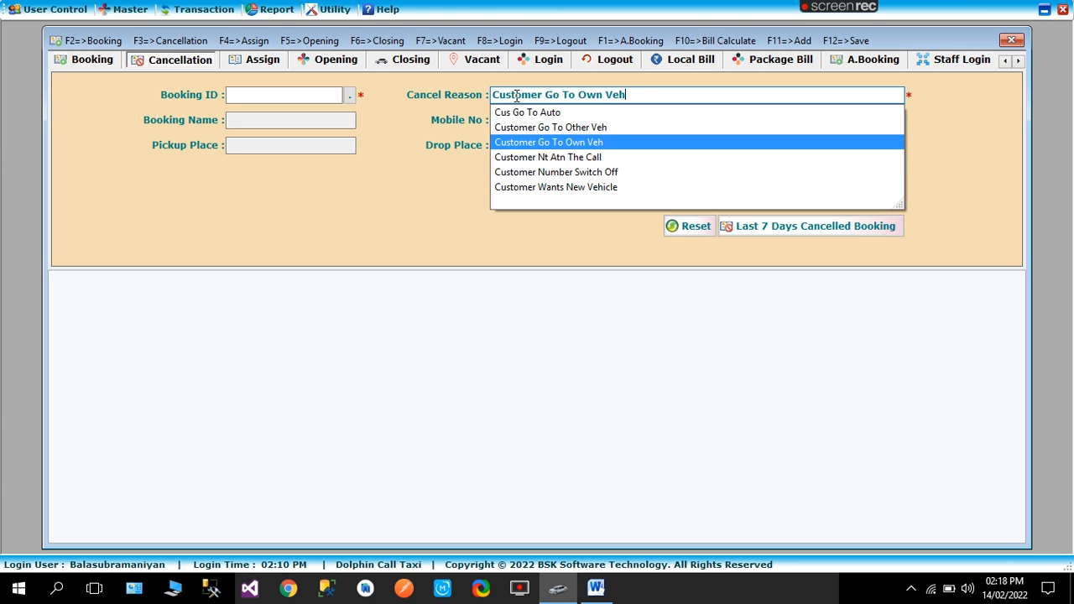
key(Return)
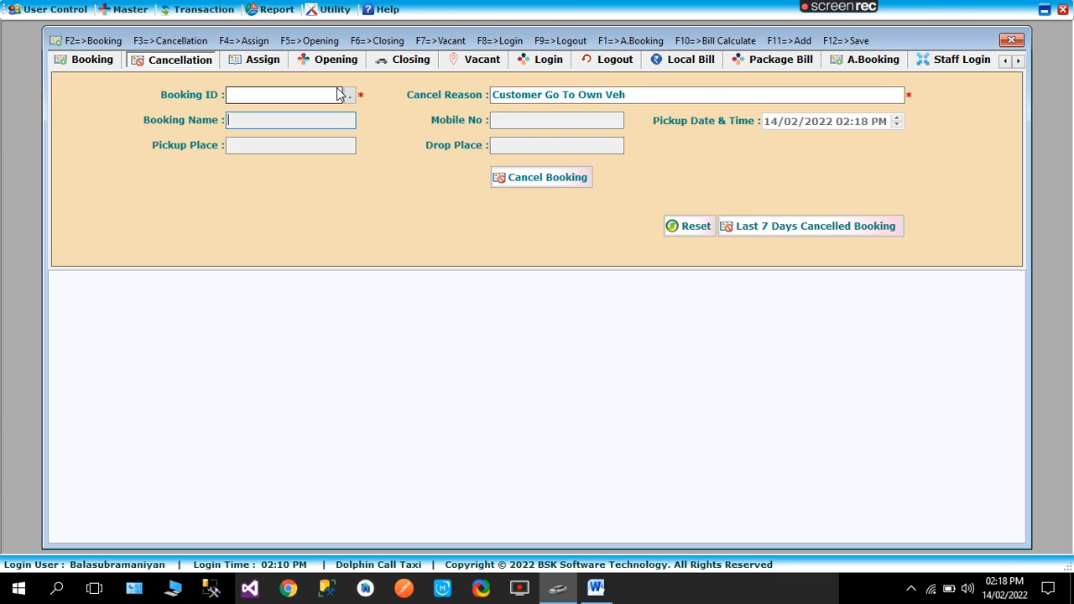
Load the suggested booking by its ID in the cancellation form and set its cancel reason to Customer Nt Atn The Call.
click(264, 89)
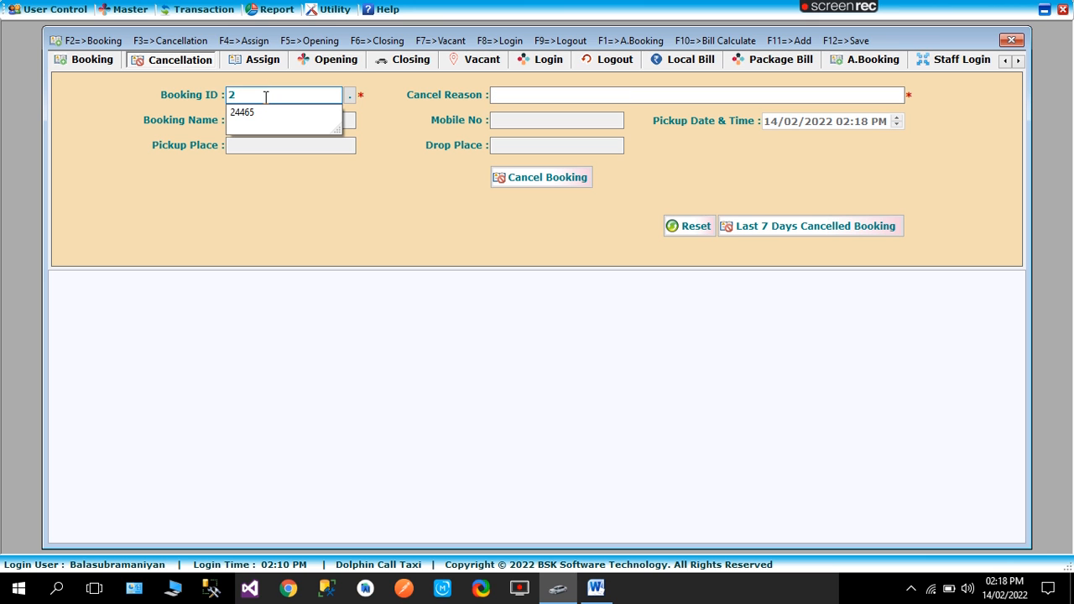
click(275, 113)
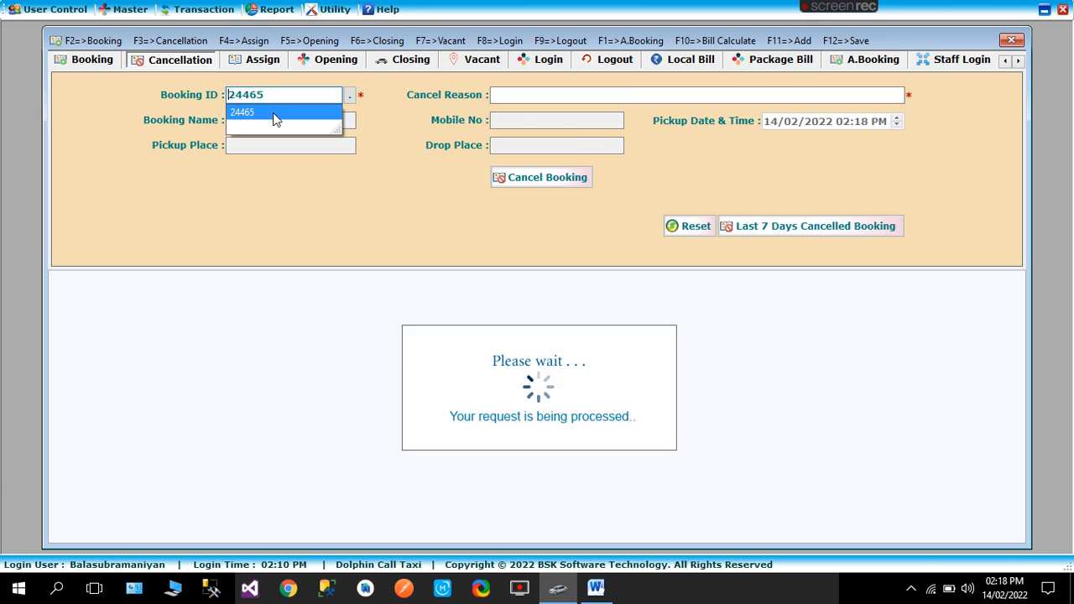
text(c)
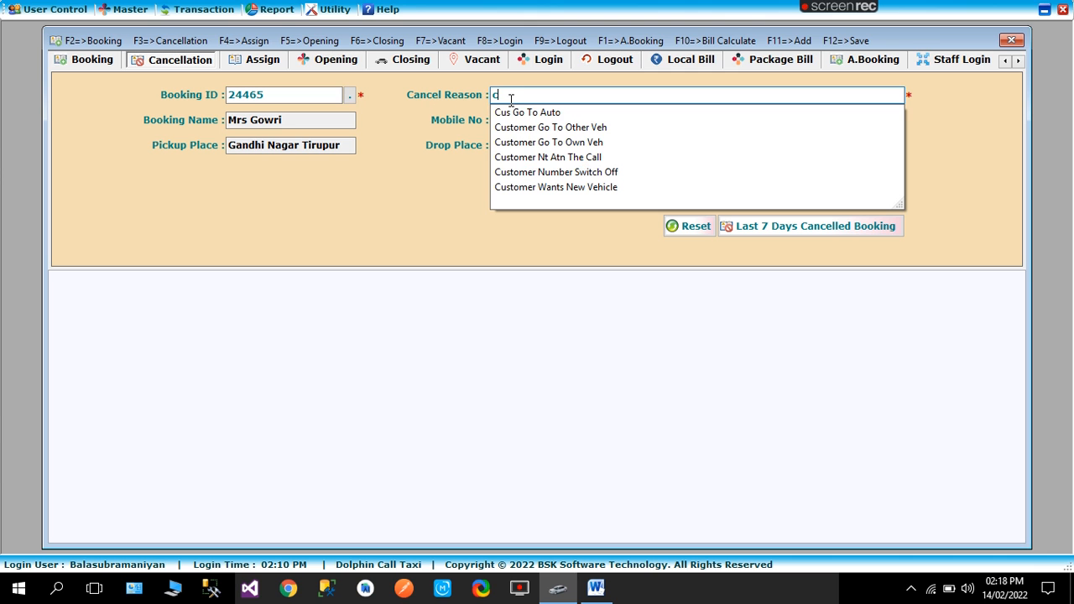
click(561, 159)
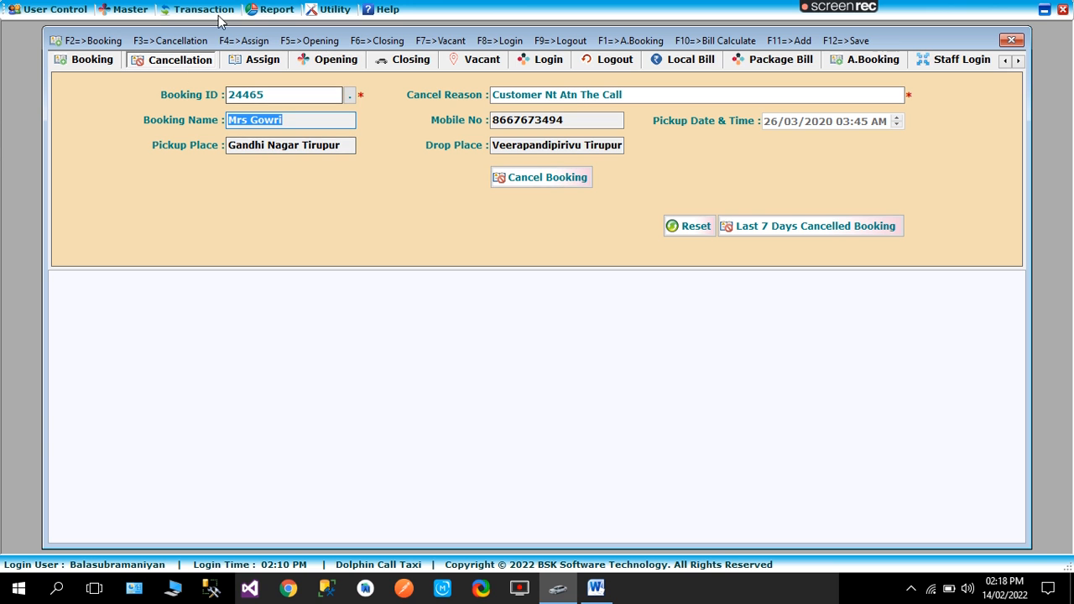
Reopen the Add Reason master and list the reasons of the Vehicle ID Lock category.
click(134, 10)
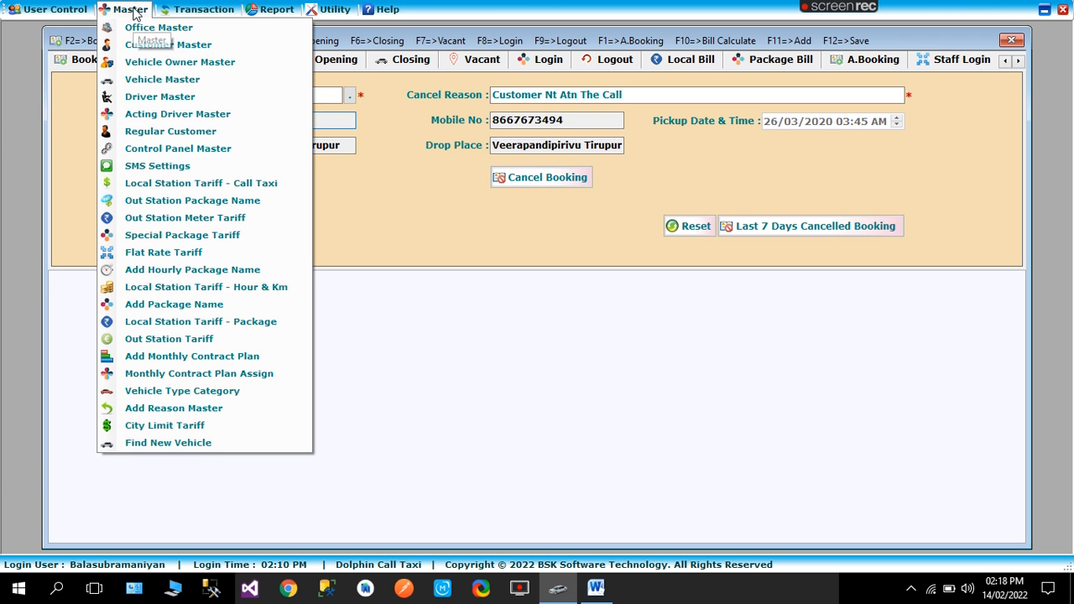
click(201, 409)
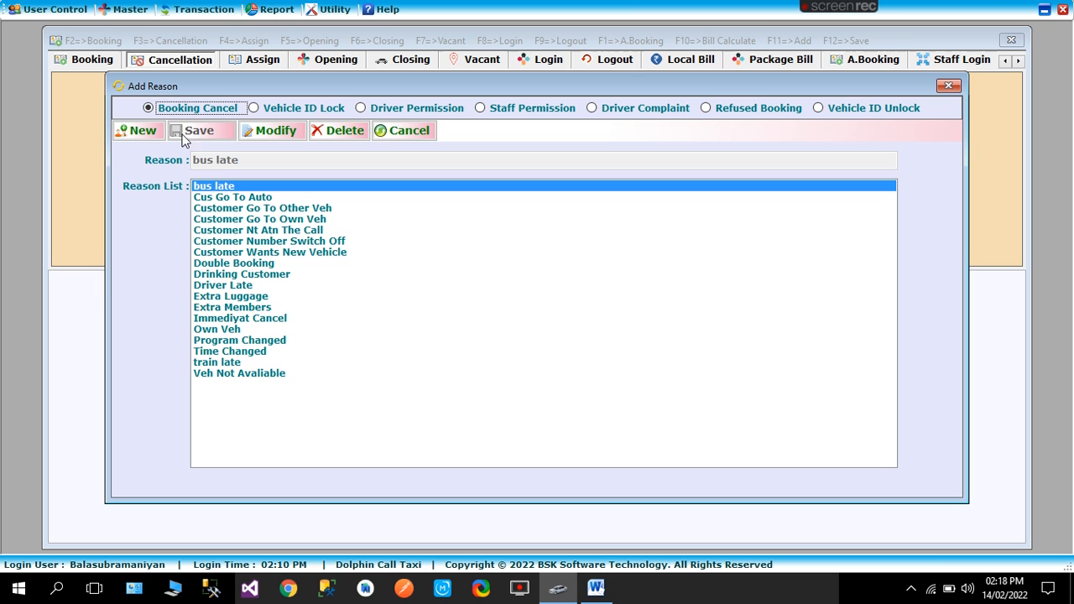
click(308, 110)
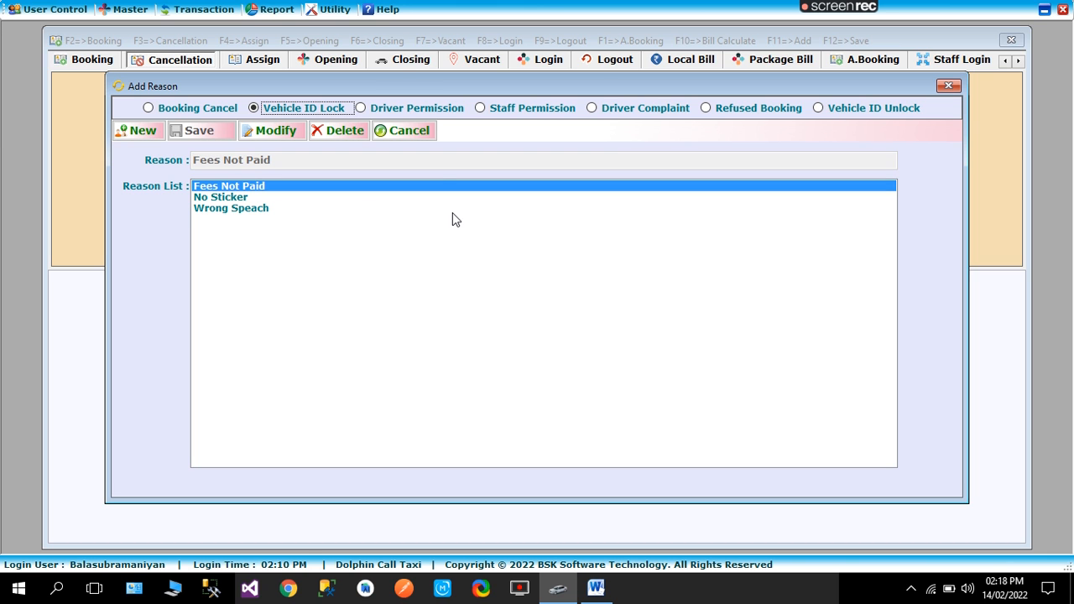
Open the Vehicle ID Lock & Unlock form, preview the suggested lock reason Fees Not Paid, and clear the field.
click(201, 9)
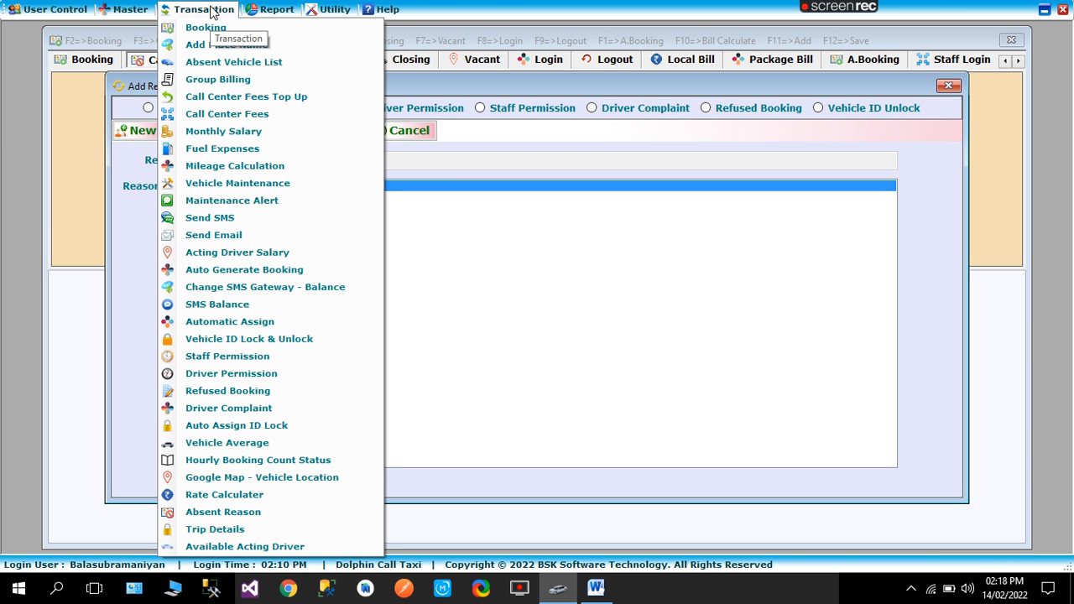
click(271, 339)
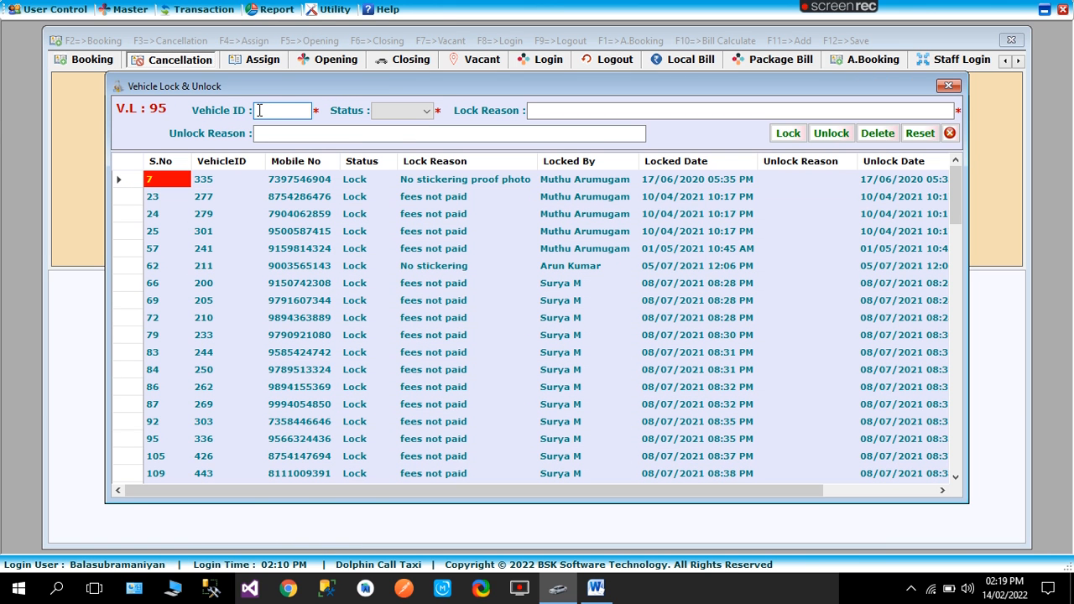
click(282, 110)
click(545, 109)
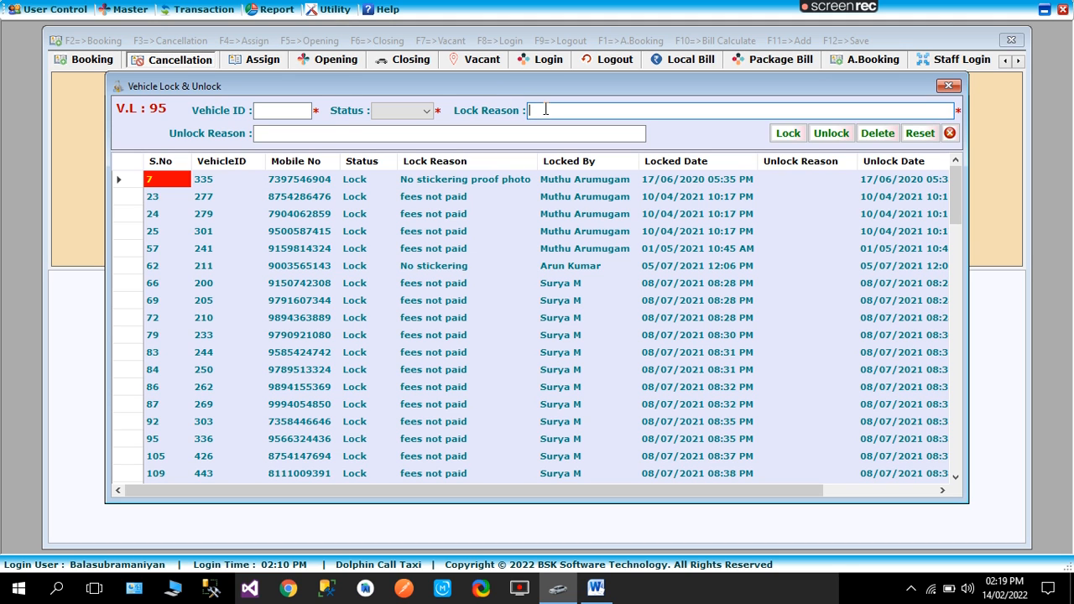
text(F)
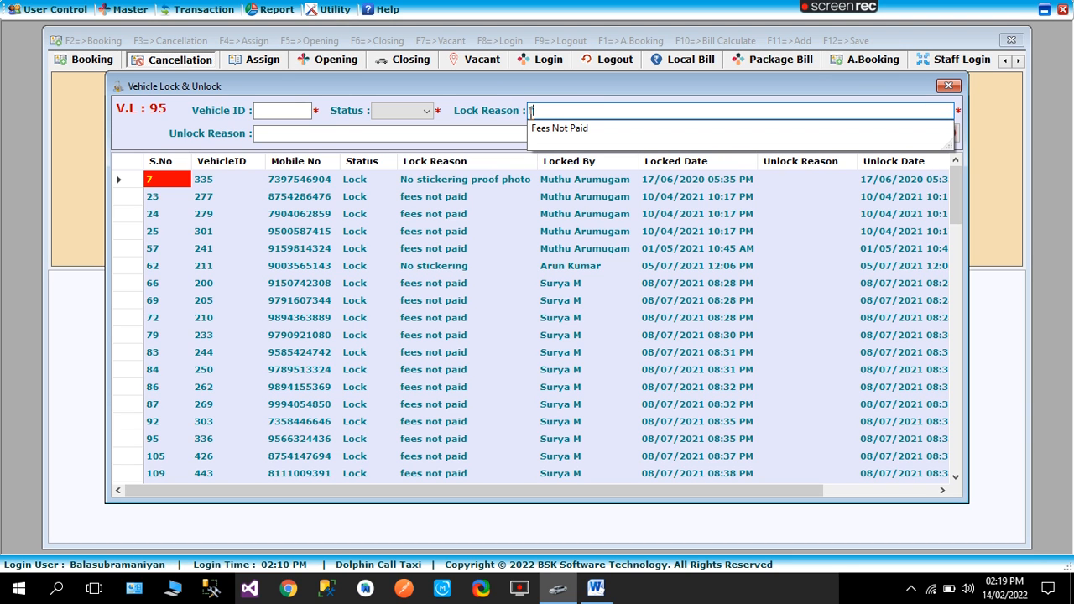
key(Down)
key(BackSpace)
key(BackSpace)
key(BackSpace)
key(BackSpace)
key(BackSpace)
key(BackSpace)
key(BackSpace)
key(BackSpace)
key(BackSpace)
key(BackSpace)
key(BackSpace)
key(BackSpace)
key(BackSpace)
text(bvbnVCVBS)
key(BackSpace)
key(BackSpace)
key(BackSpace)
key(BackSpace)
key(BackSpace)
key(BackSpace)
key(BackSpace)
key(BackSpace)
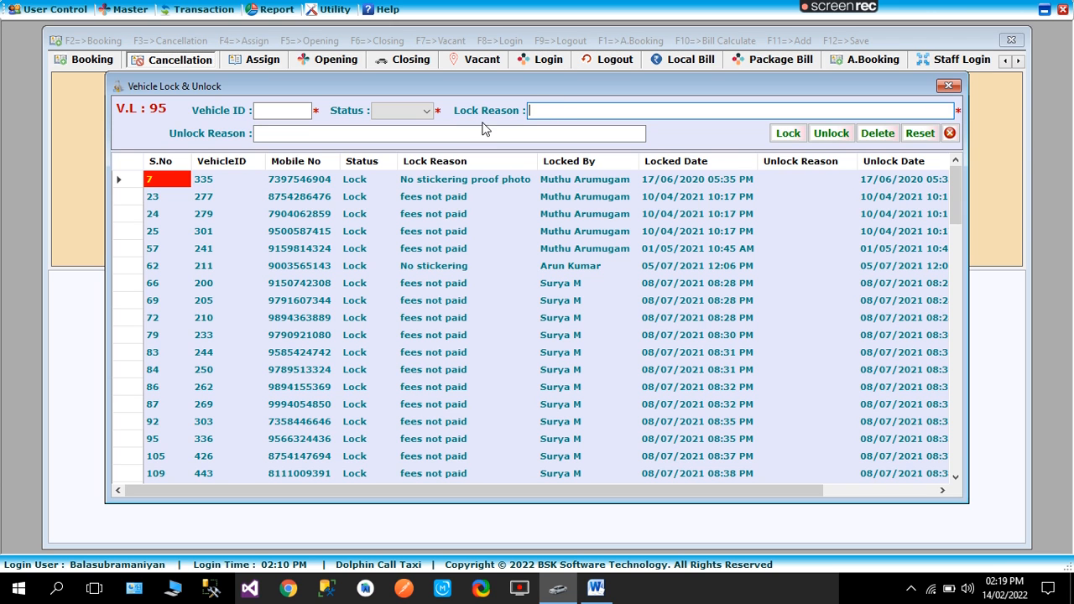
Check the lock reason suggestions for the letters w and n, leaving the lock reason empty.
click(127, 9)
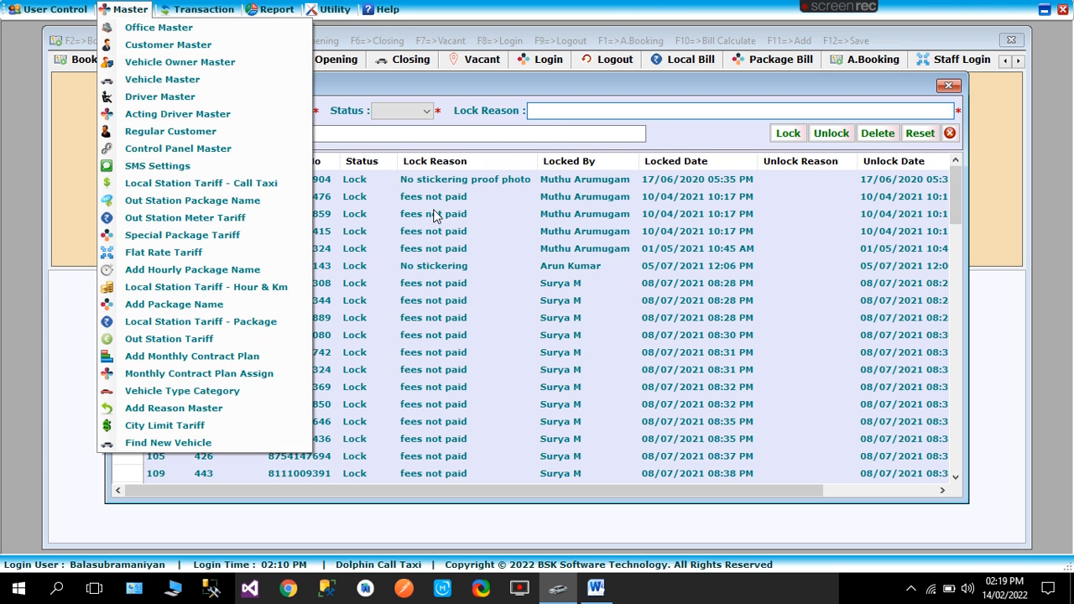
click(550, 110)
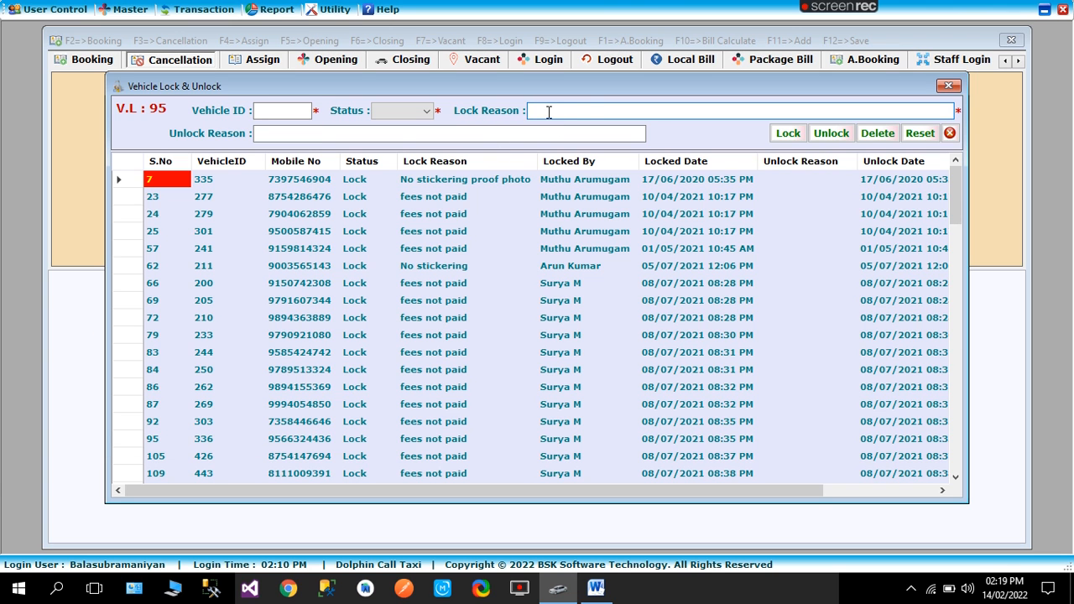
text(w)
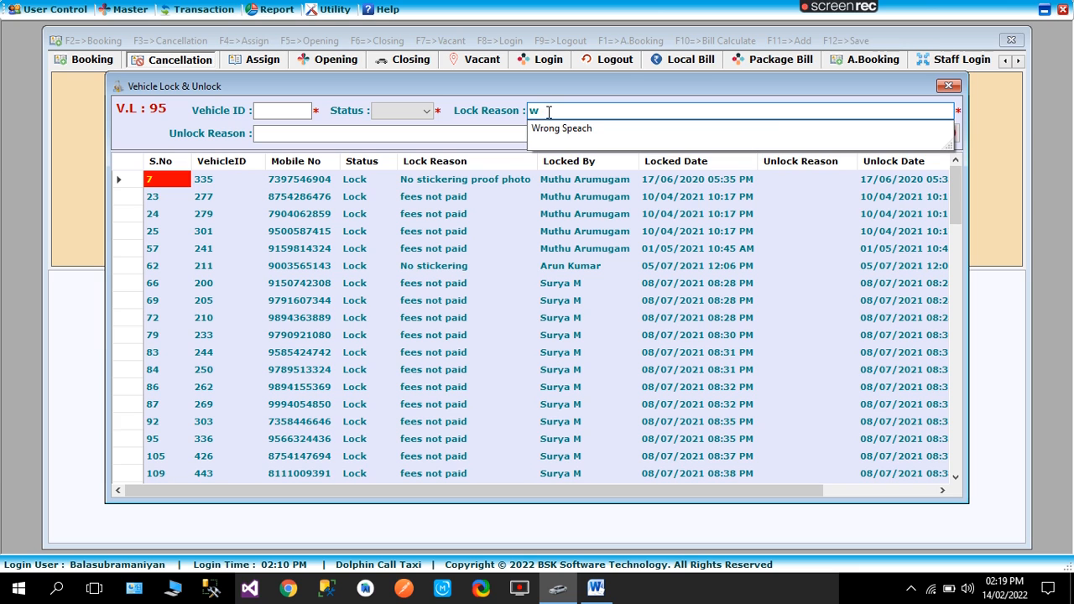
key(BackSpace)
text(n)
key(BackSpace)
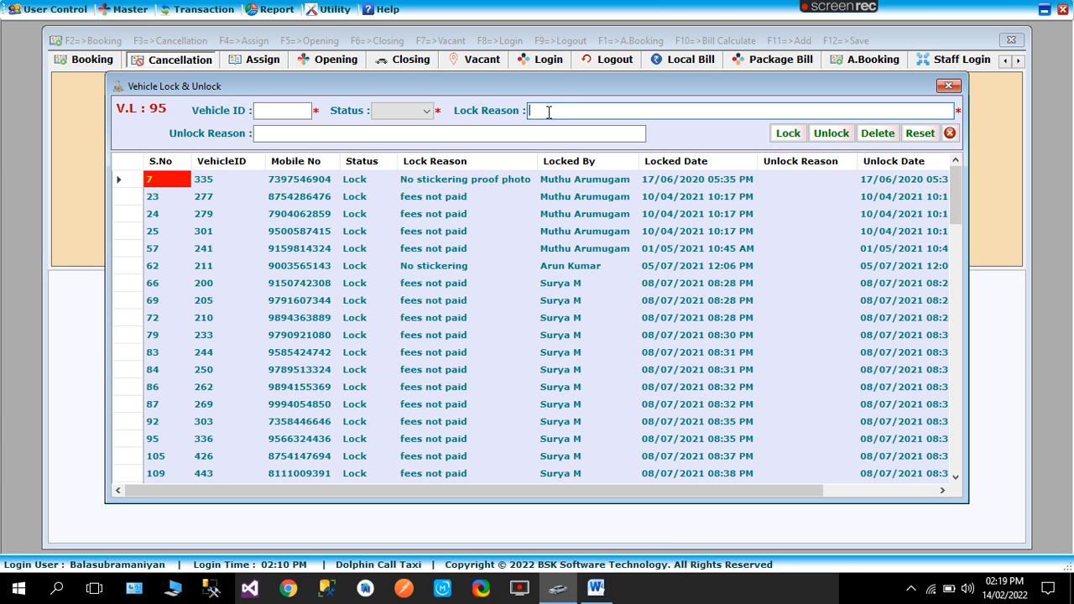
Add and save the new Vehicle ID Lock reason Frequent Trip Refused in the Add Reason master.
click(130, 11)
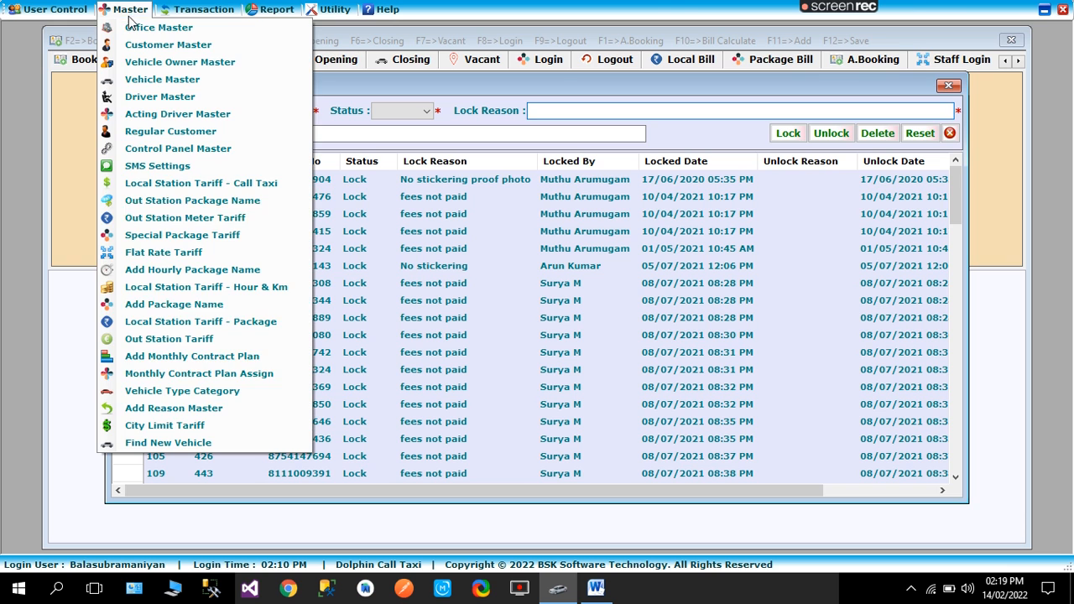
click(159, 408)
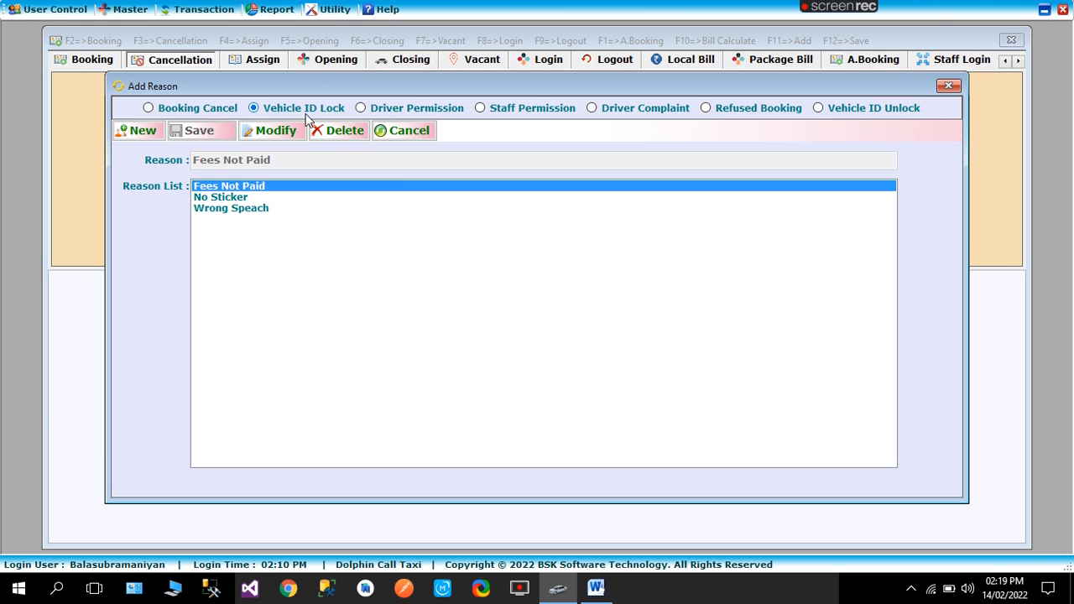
click(153, 131)
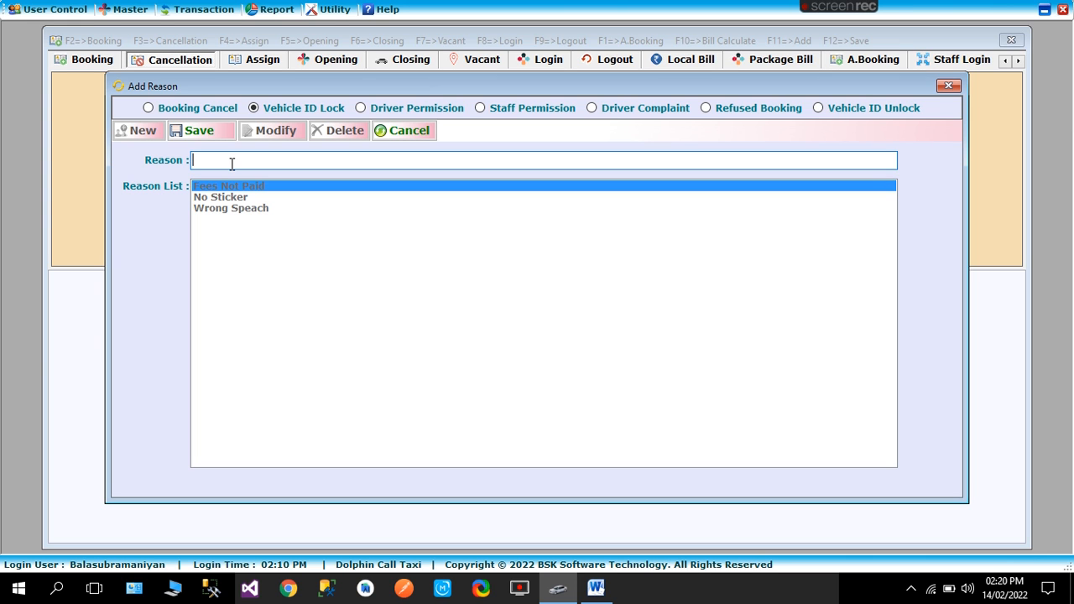
text(Frequent )
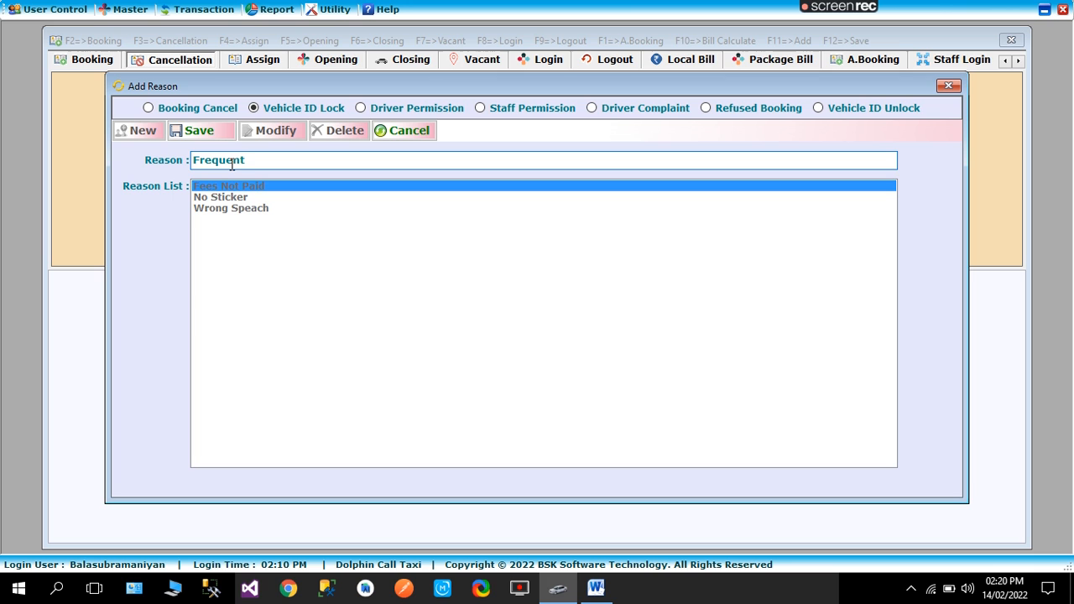
text(Trip Refused)
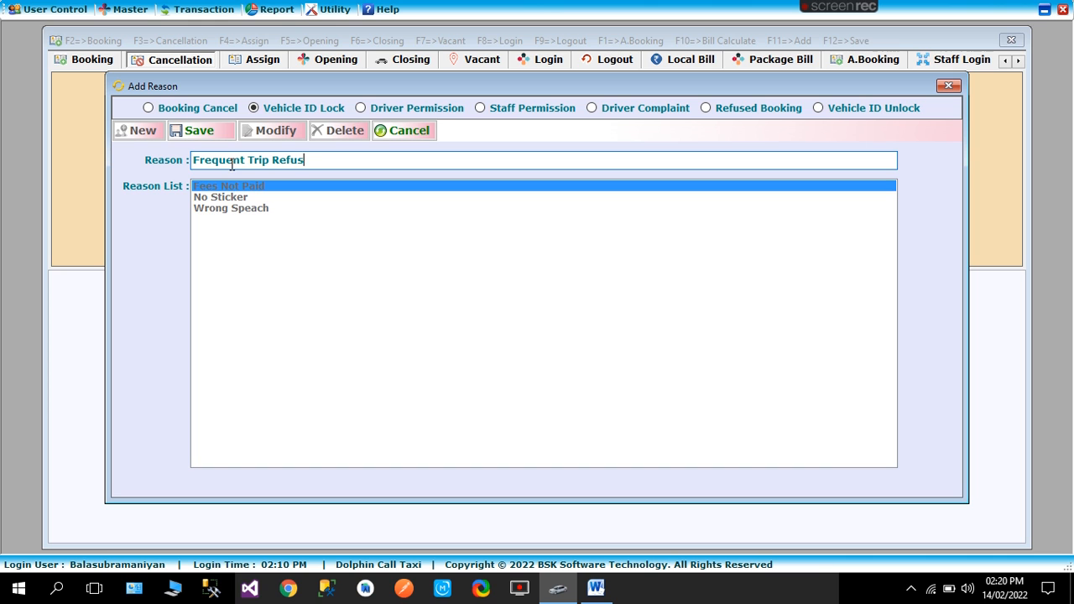
click(210, 131)
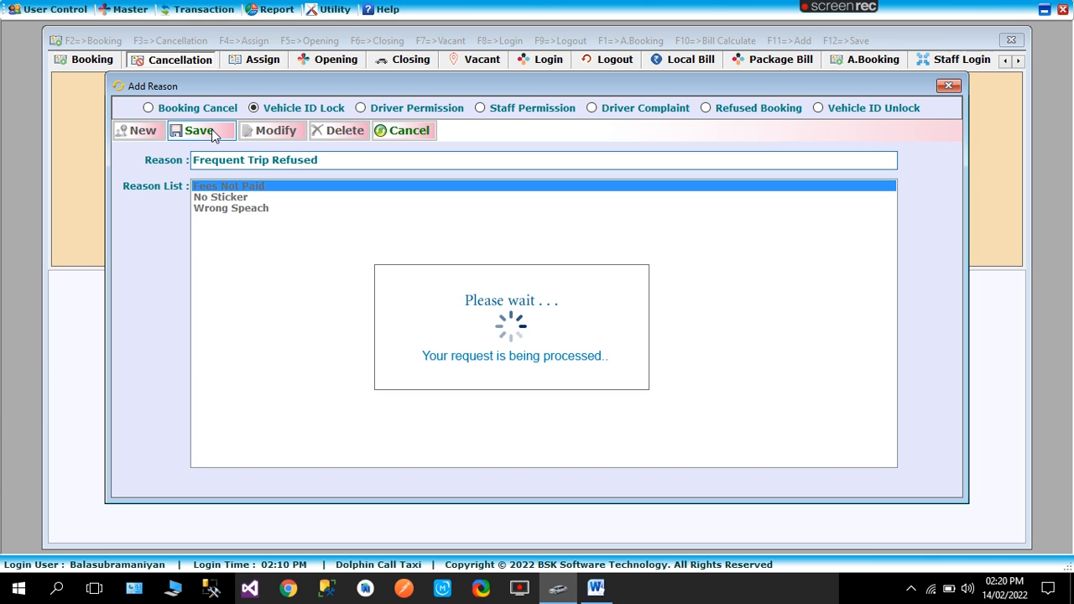
click(531, 340)
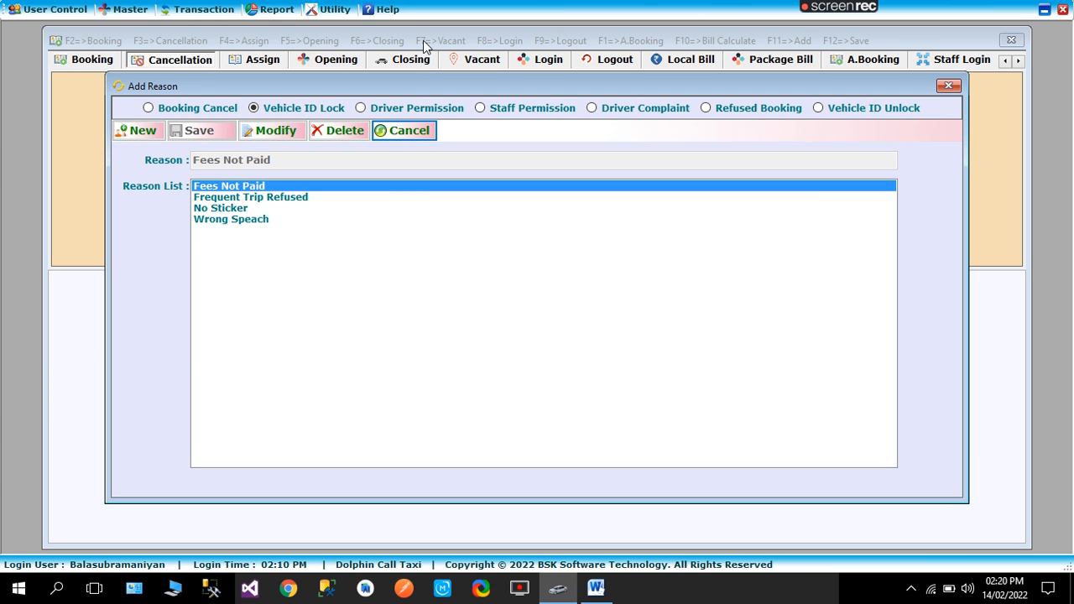
Close the Add Reason master and reopen a fresh Vehicle ID Lock & Unlock form.
key(Escape)
click(224, 12)
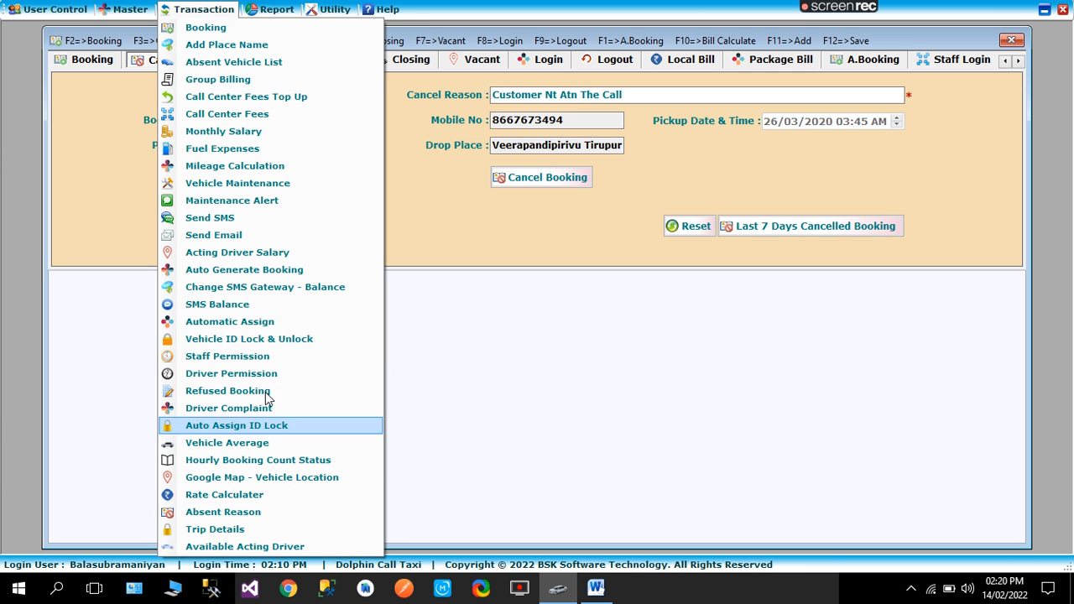
click(260, 339)
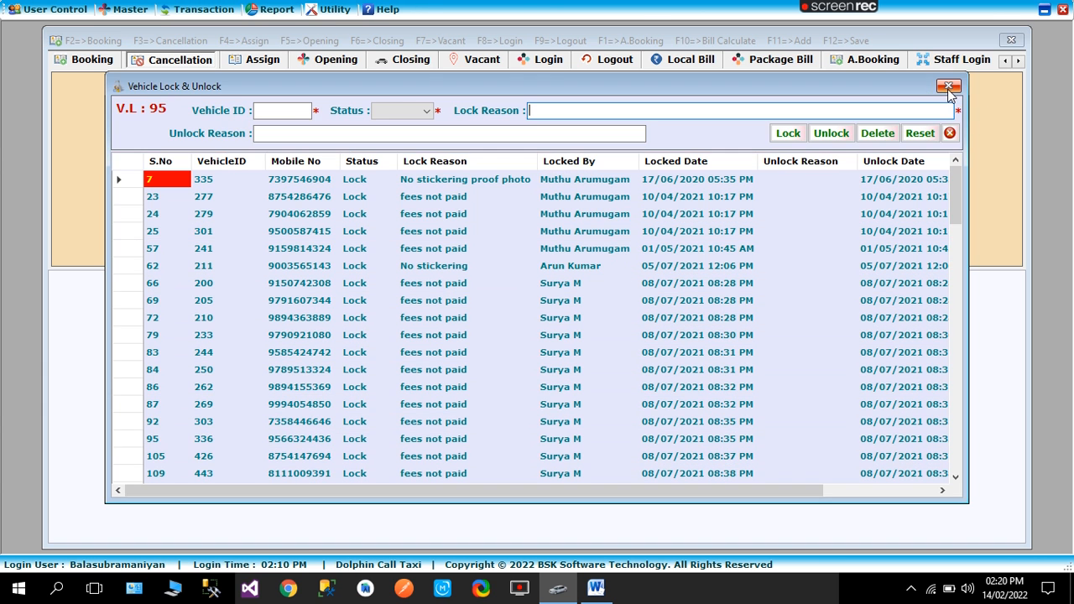
click(948, 87)
click(203, 9)
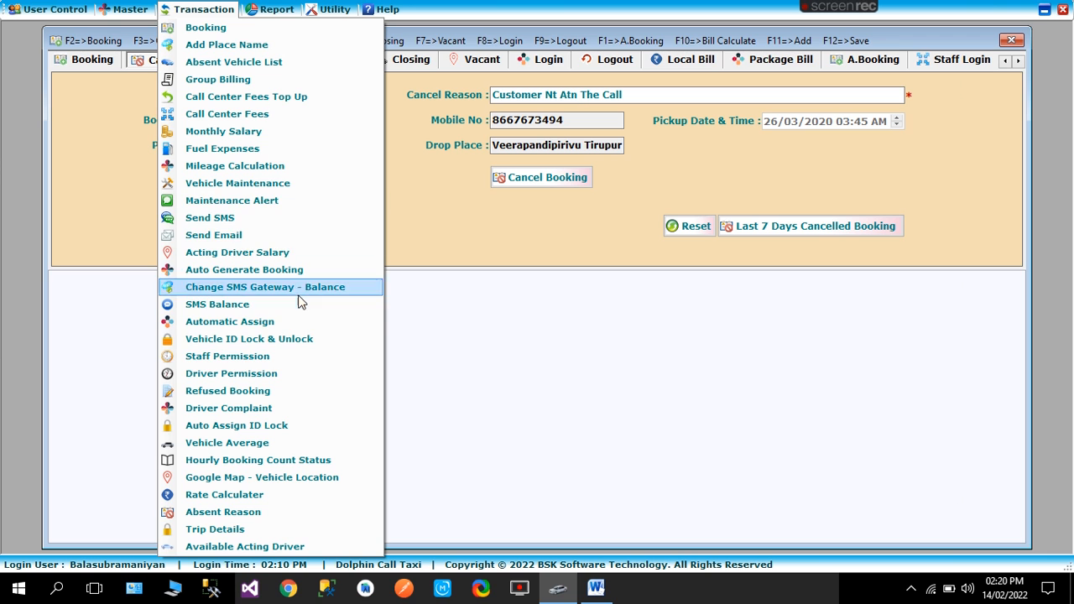
click(289, 338)
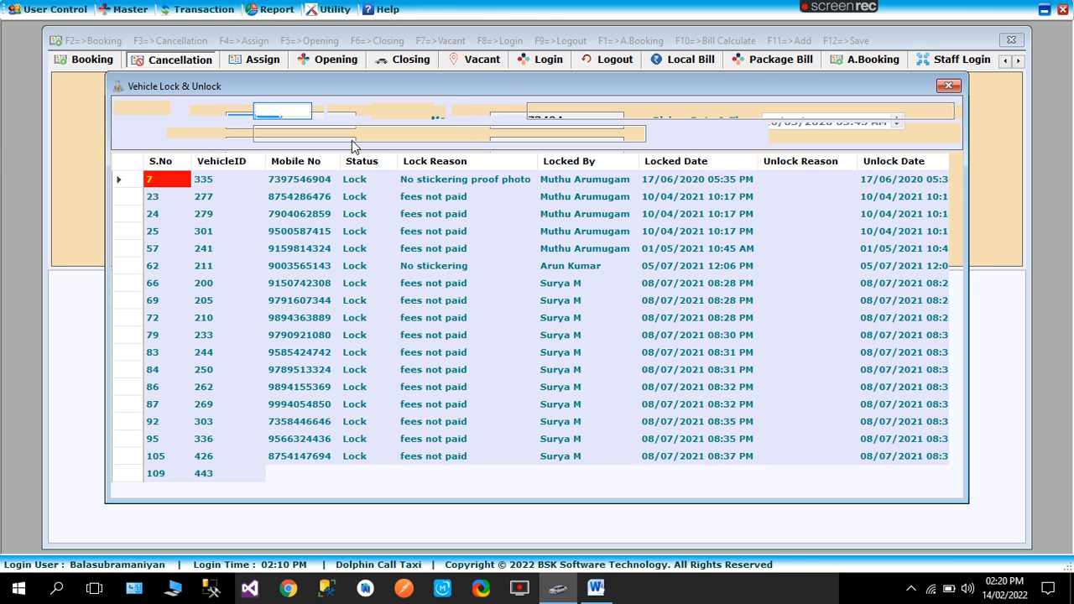
Look up lock reasons starting with f, pick the suggestion Frequent Trip Refused, and close the form without locking a vehicle.
click(582, 113)
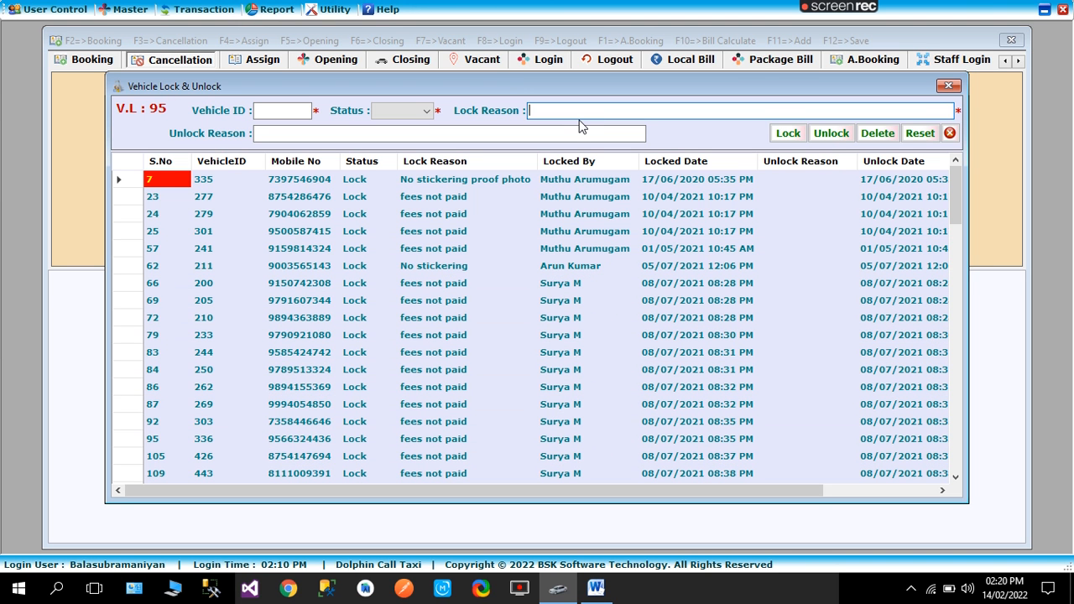
text(f)
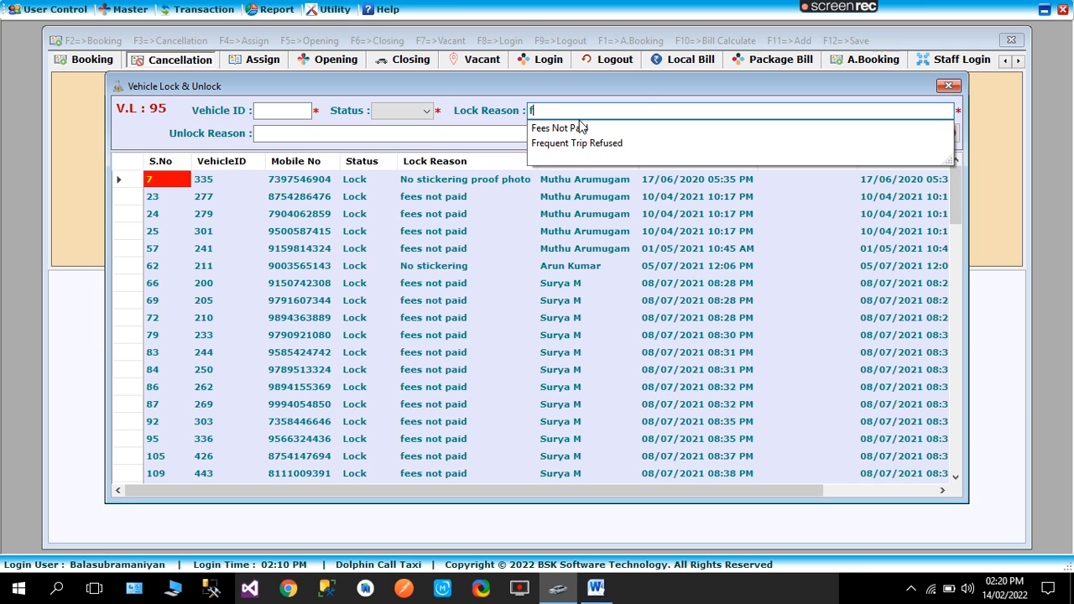
key(Down)
key(Down)
key(Return)
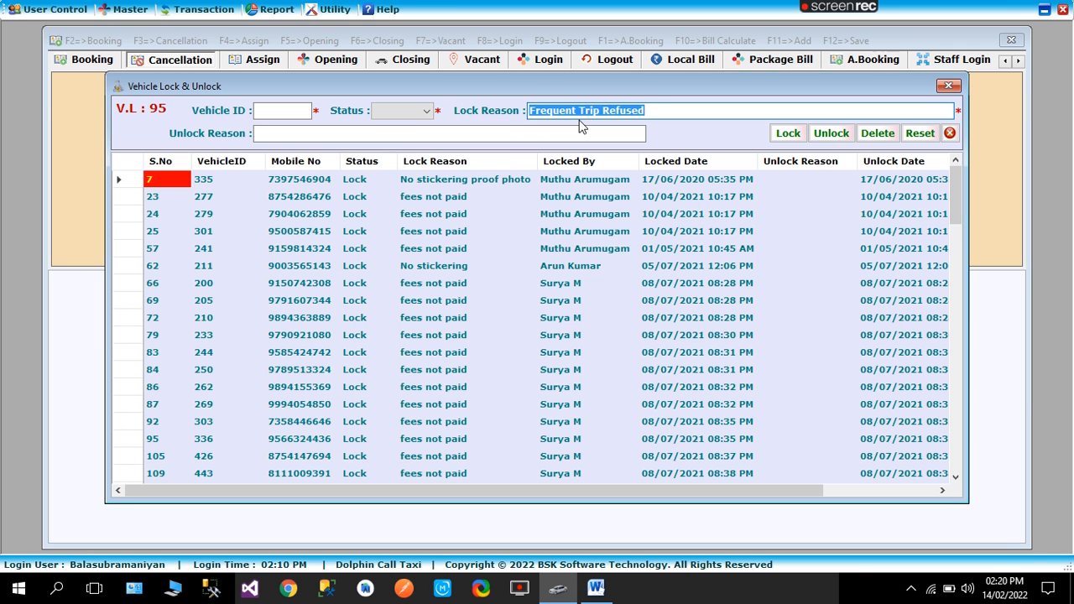
click(549, 133)
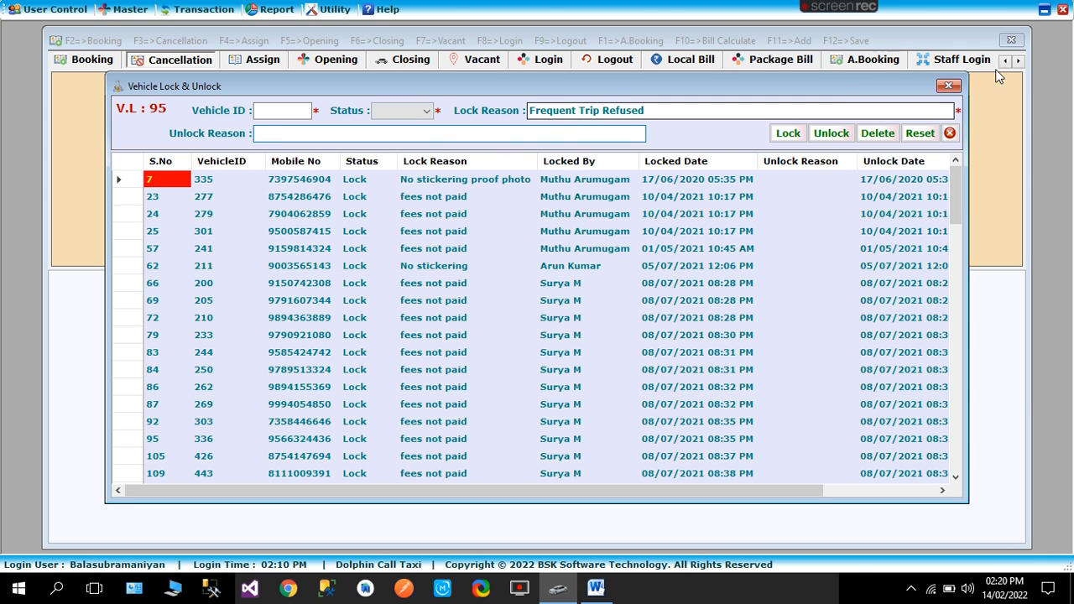
click(948, 87)
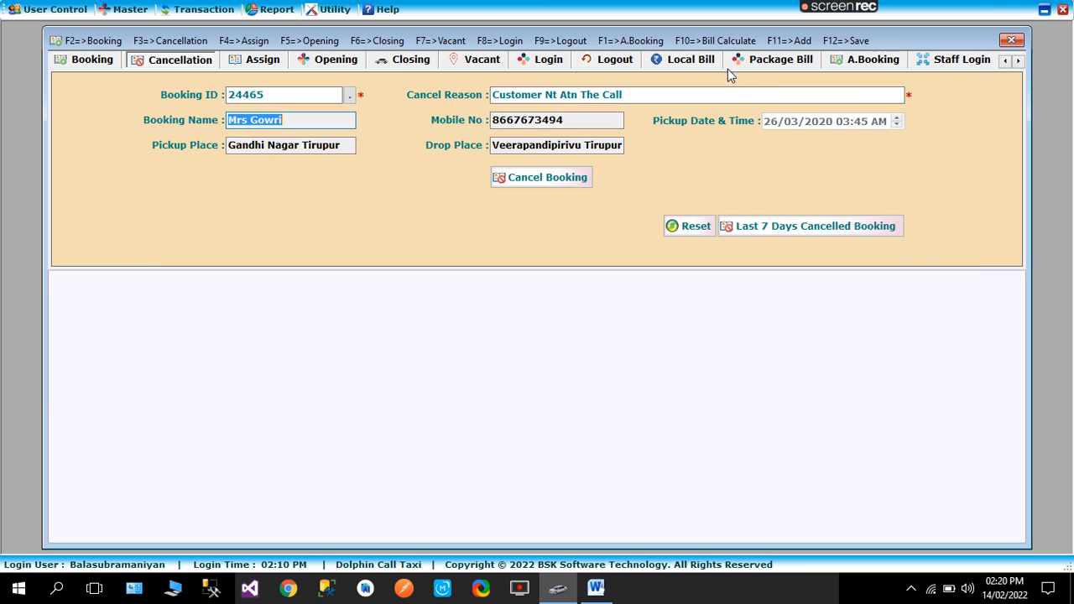
Delete the reason bus late from the Booking Cancel category in the Add Reason master.
click(130, 9)
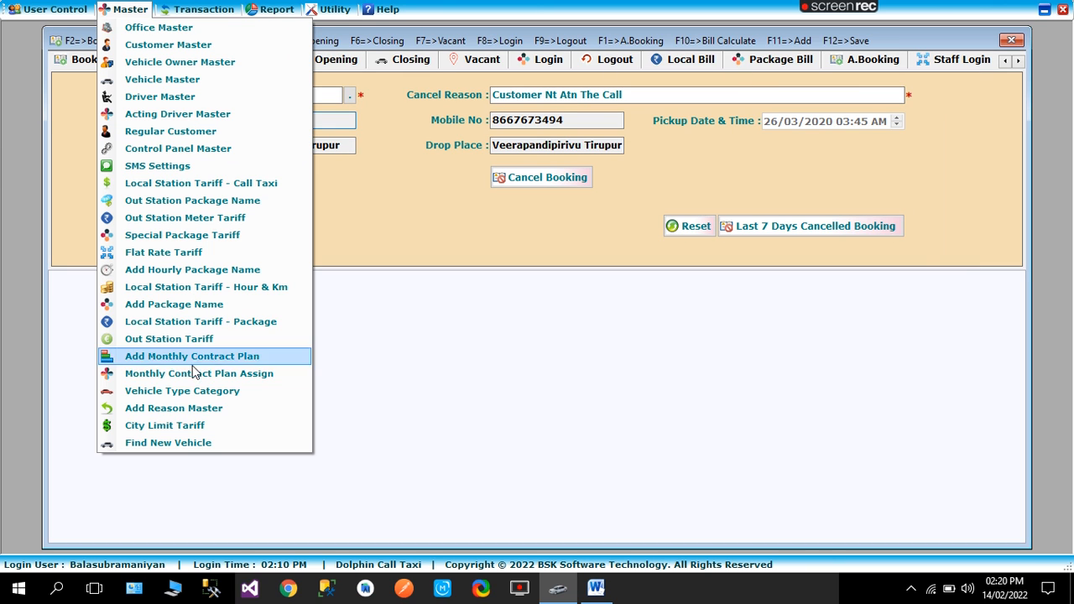
click(179, 409)
click(195, 116)
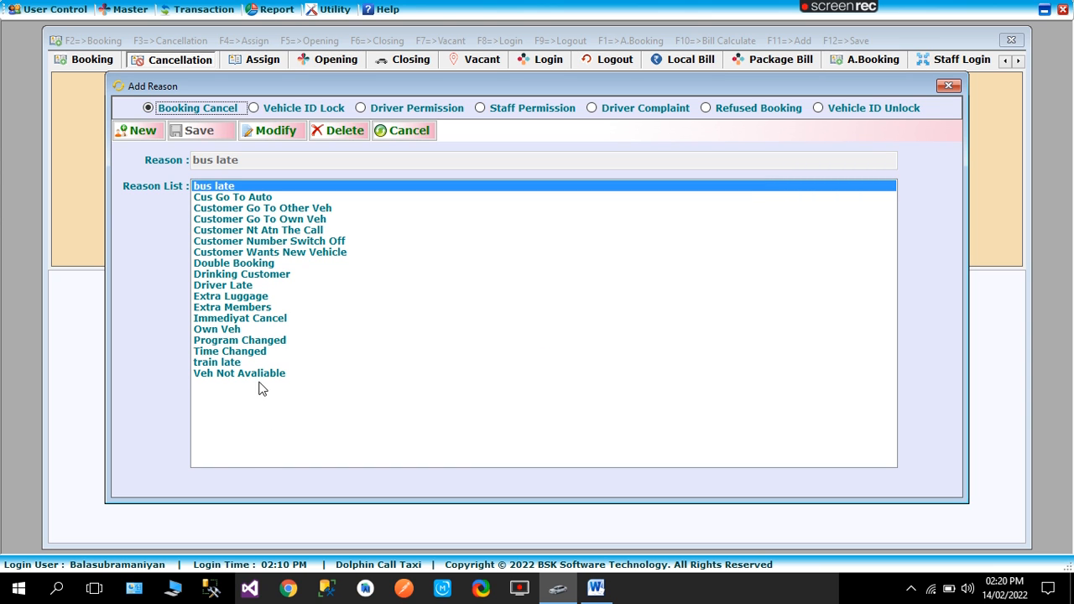
click(263, 232)
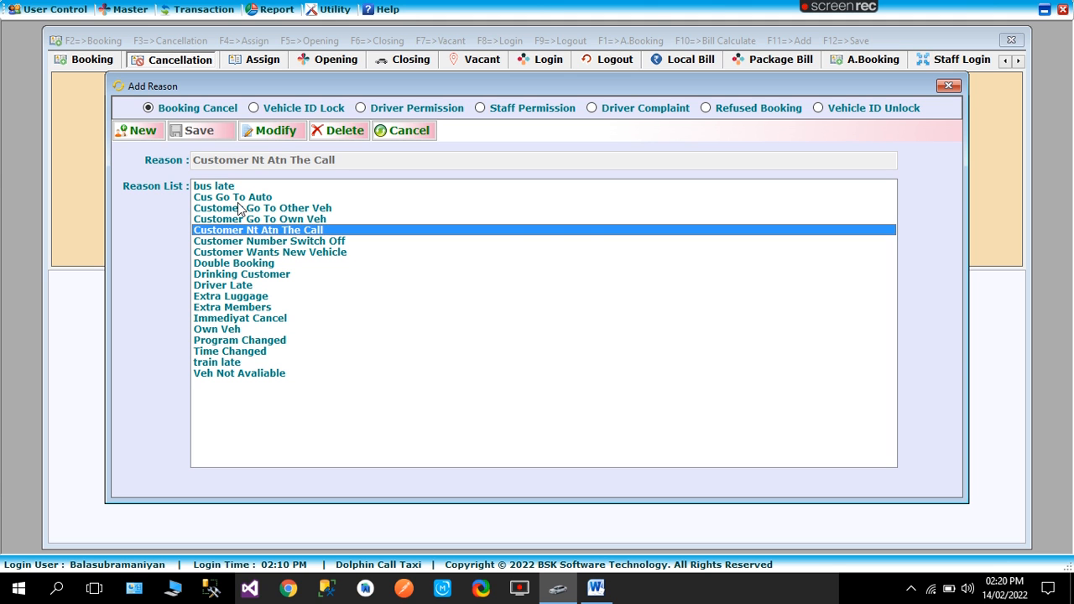
click(220, 186)
click(334, 131)
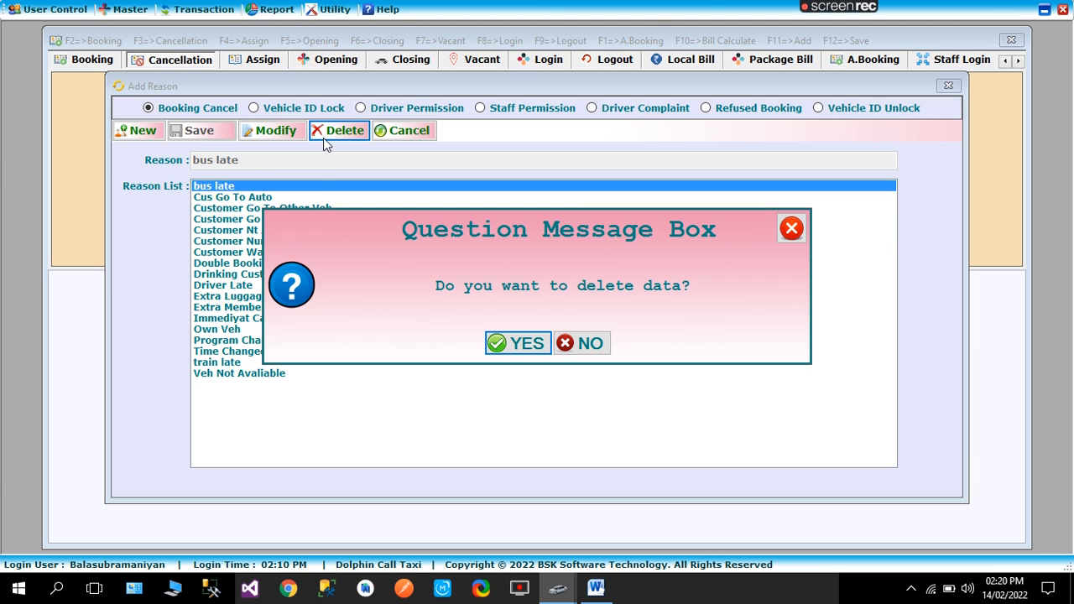
key(Return)
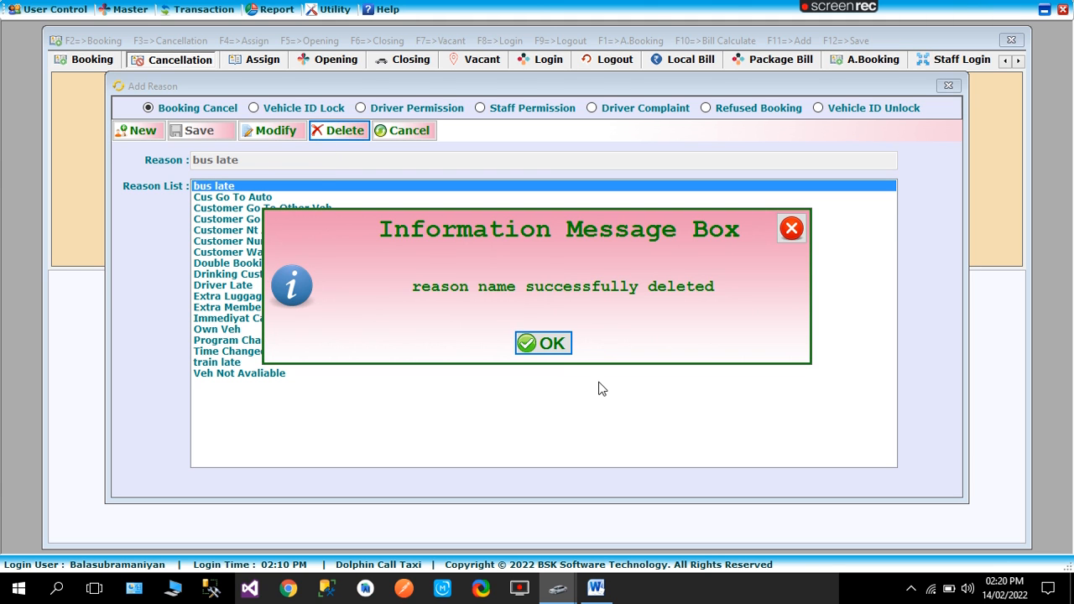
click(543, 342)
Rename the Booking Cancel reason Customer Go To Other Veh as Customer Go To Other Vehicle and save the update.
click(228, 198)
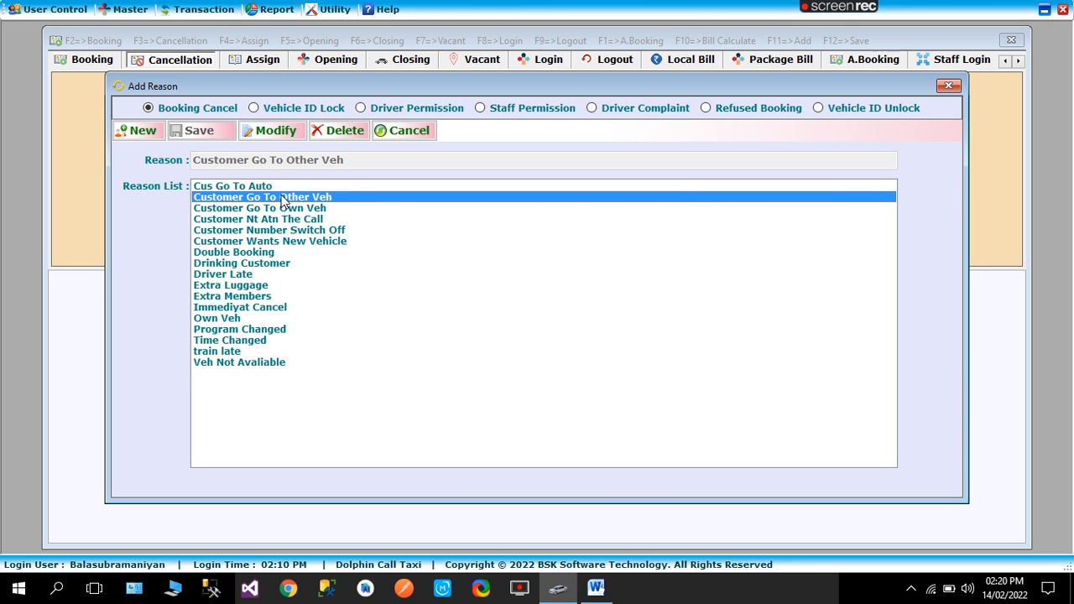
click(252, 132)
click(366, 160)
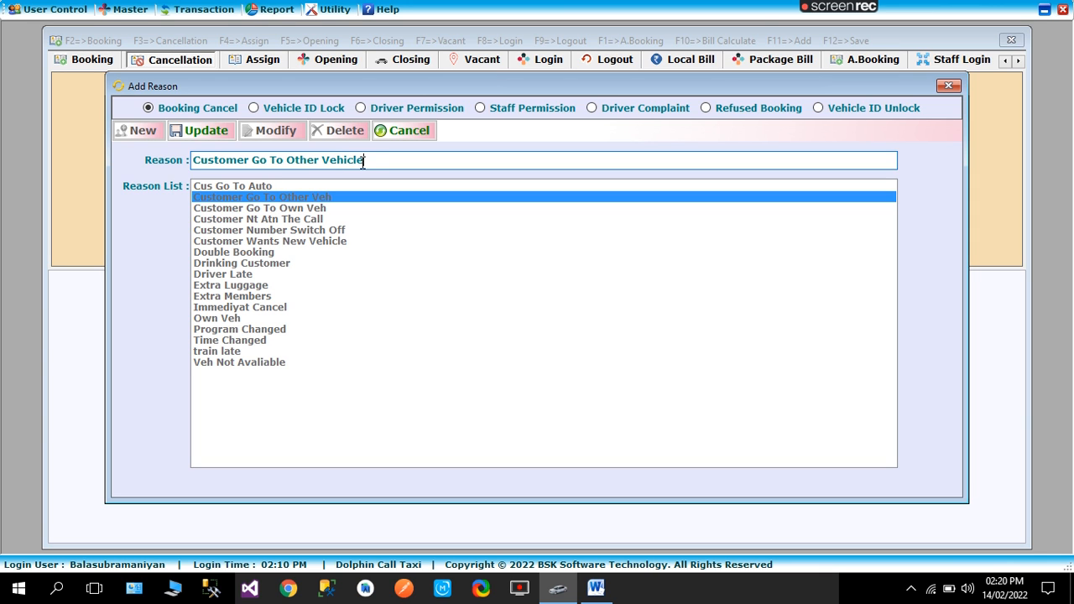
click(208, 134)
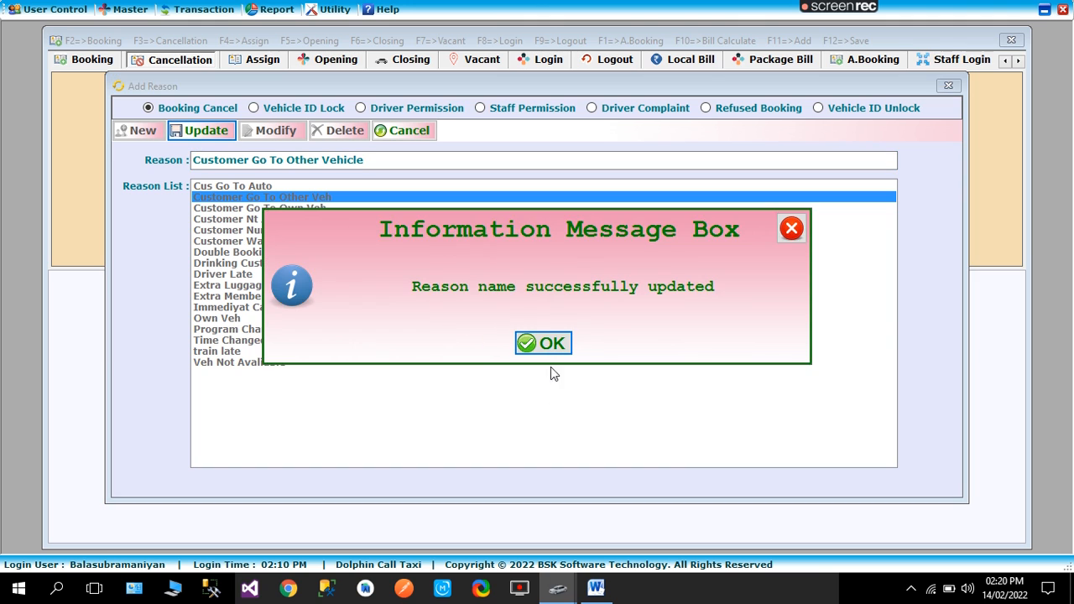
click(547, 346)
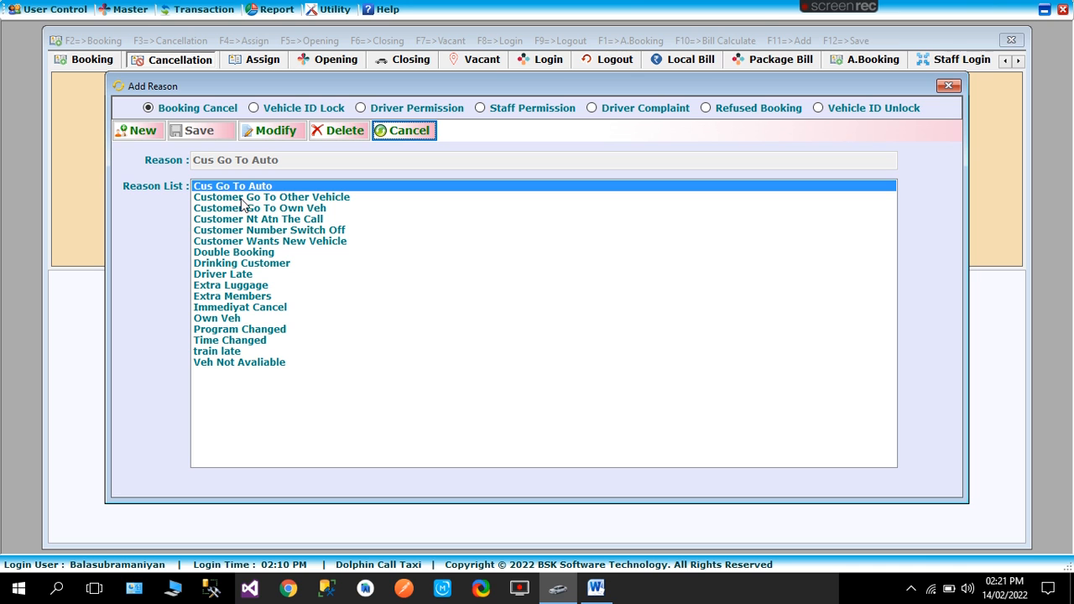
Review the Vehicle ID Lock and Driver Permission reasons, and check the Driver Permission form's reason suggestions for the letters l, b and c.
click(310, 110)
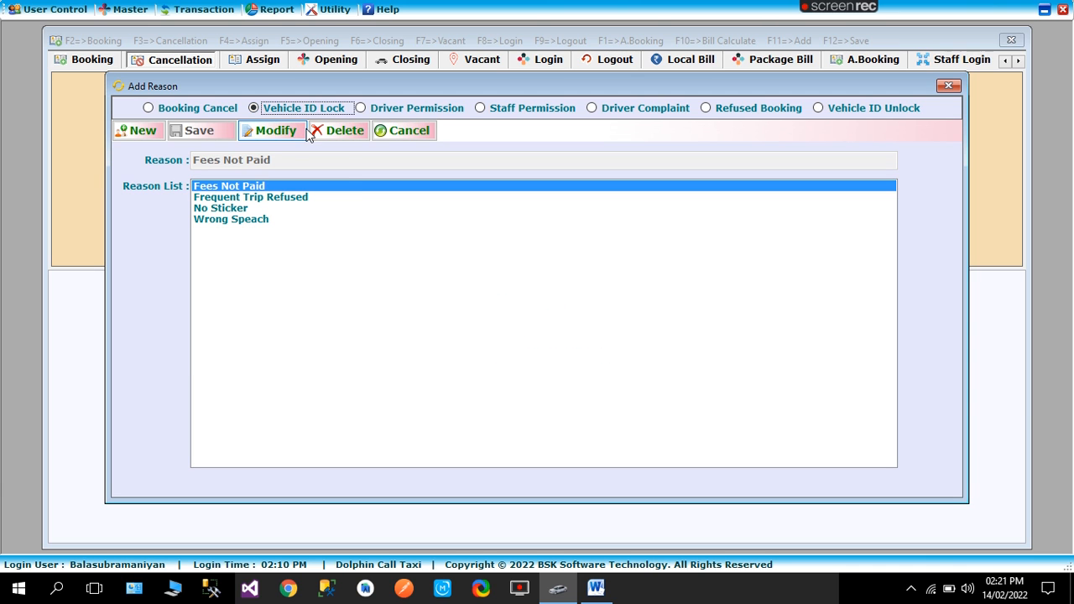
click(406, 104)
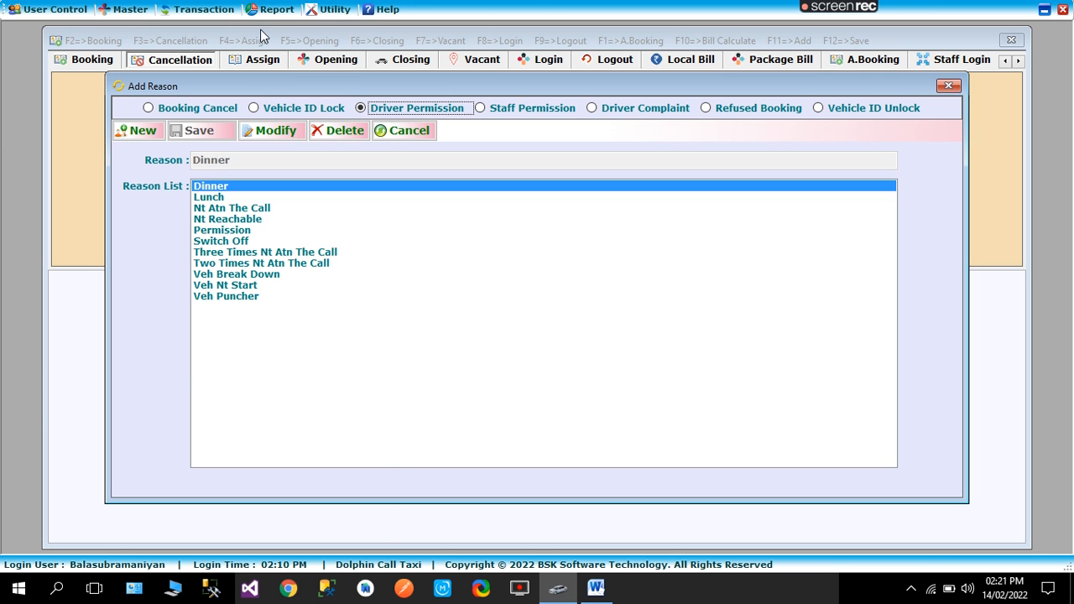
click(201, 9)
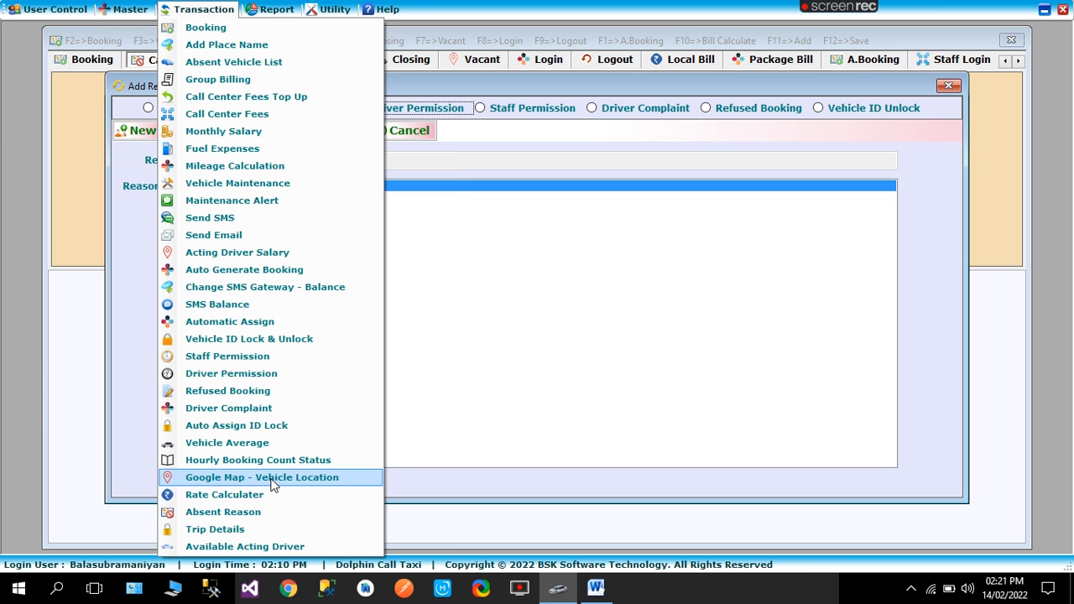
click(283, 376)
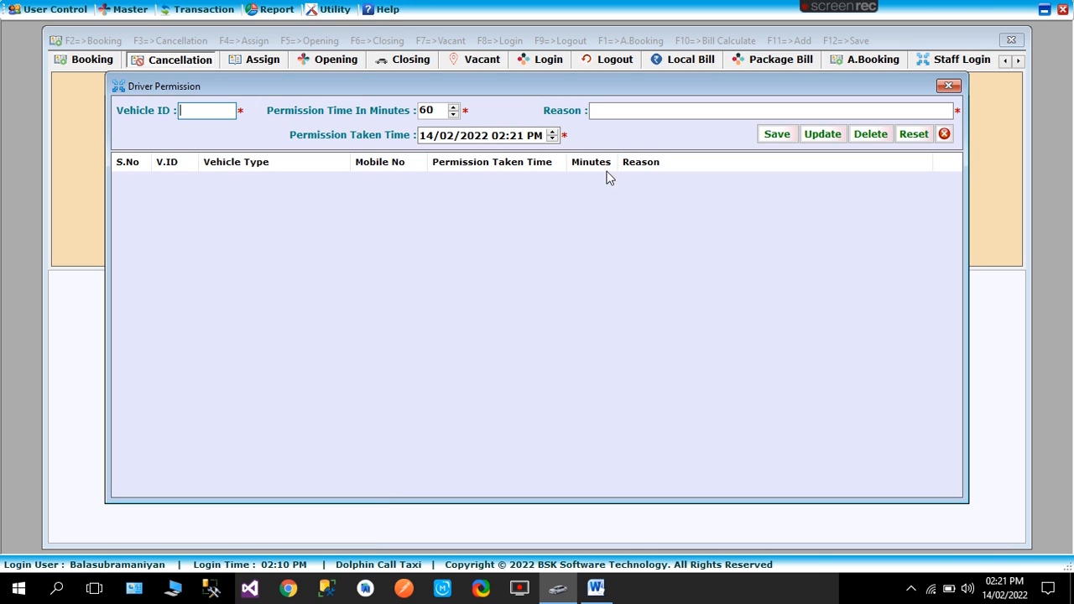
click(597, 111)
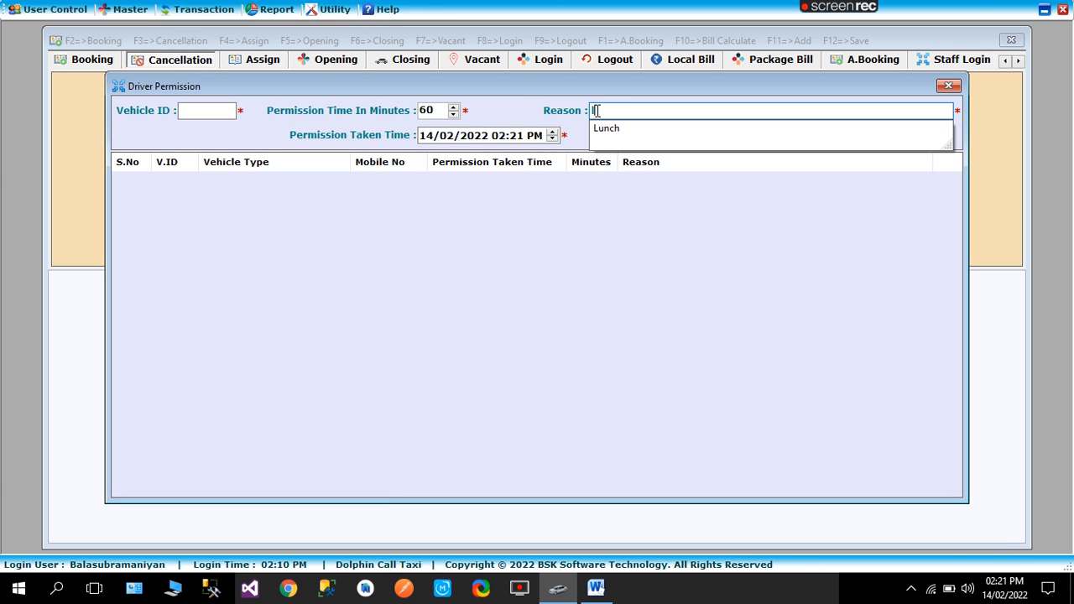
key(Escape)
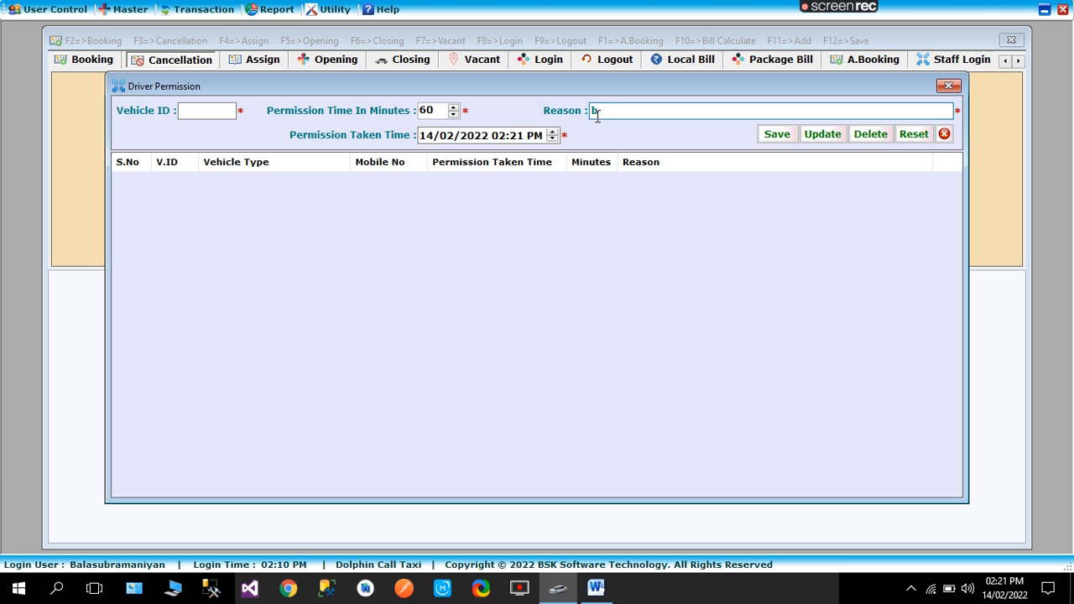
text(c)
Recheck the Driver Permission list in the Add Reason master, and test the letter v in the Driver Permission form's reason, leaving it empty.
click(133, 9)
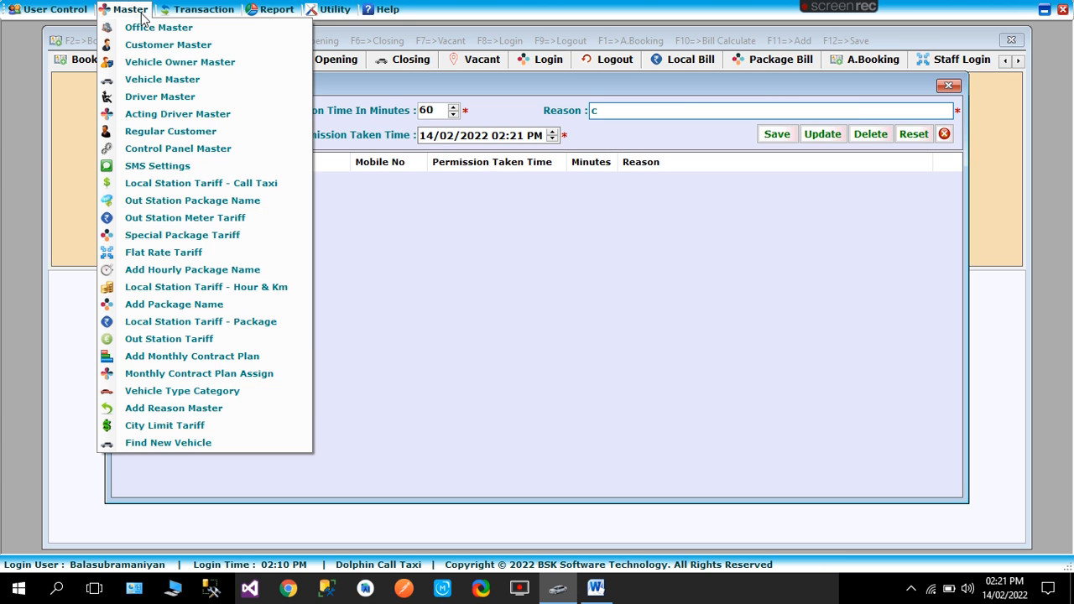
click(213, 409)
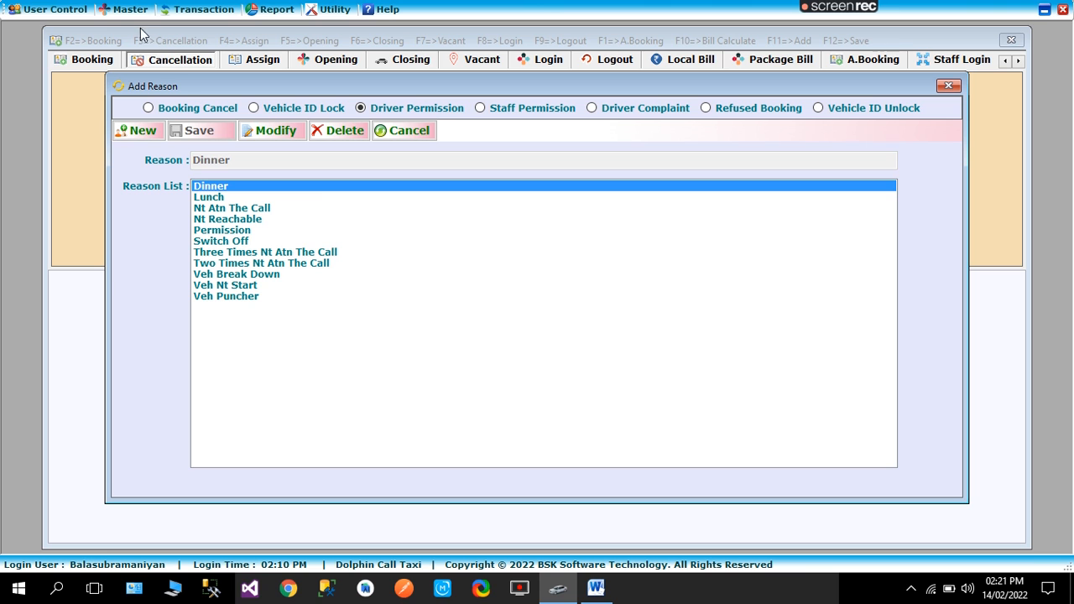
click(198, 9)
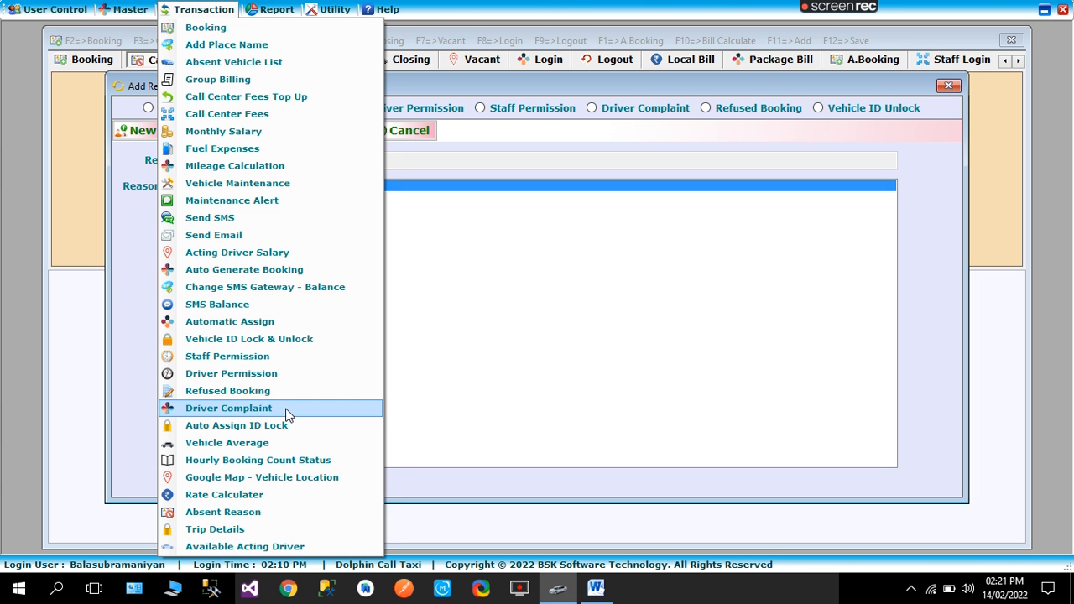
click(603, 328)
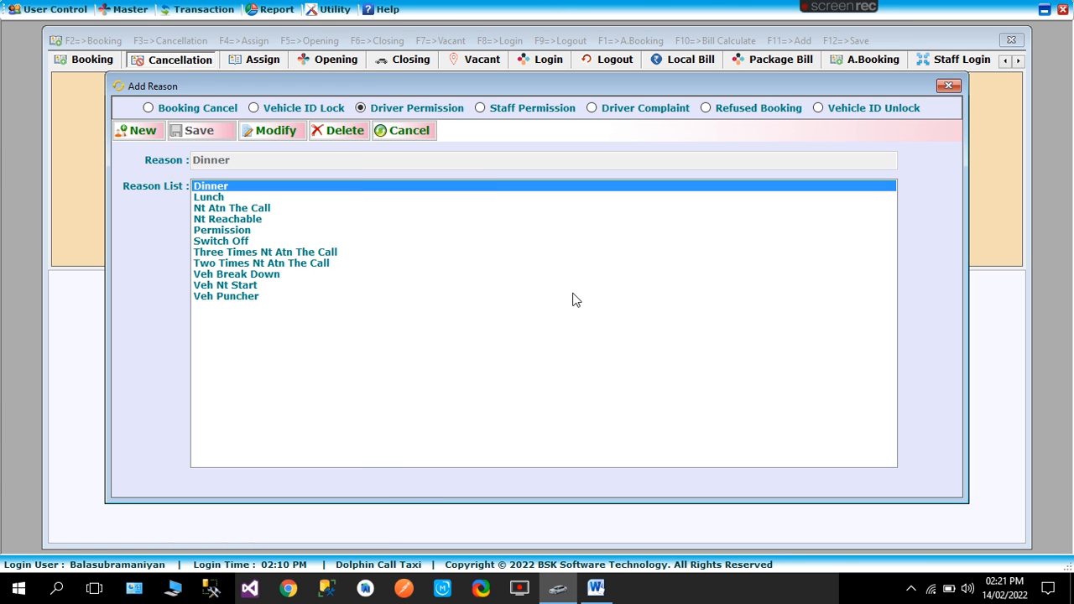
click(183, 12)
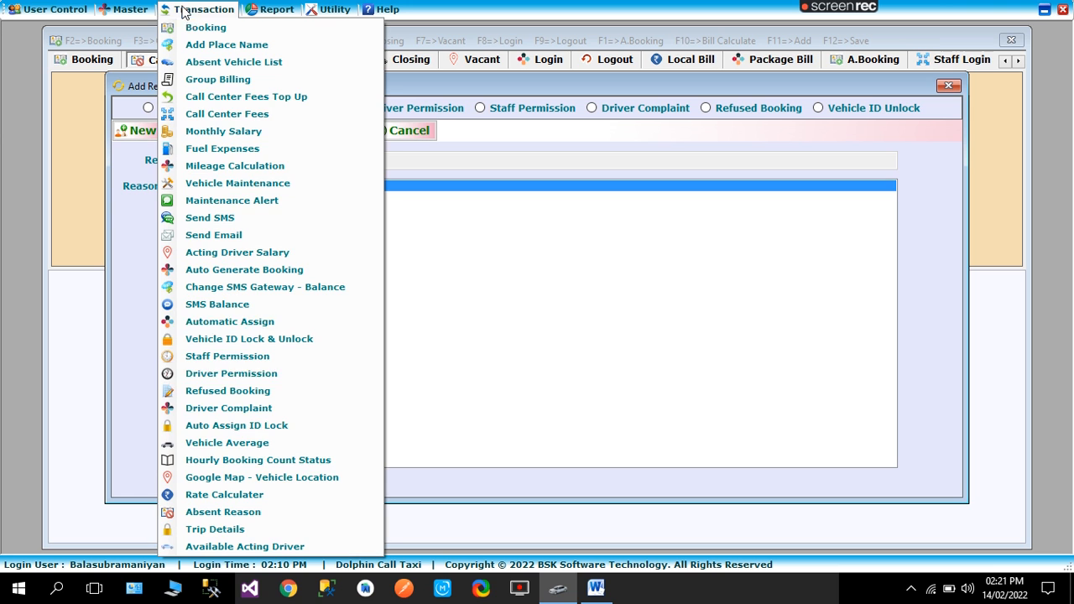
click(249, 379)
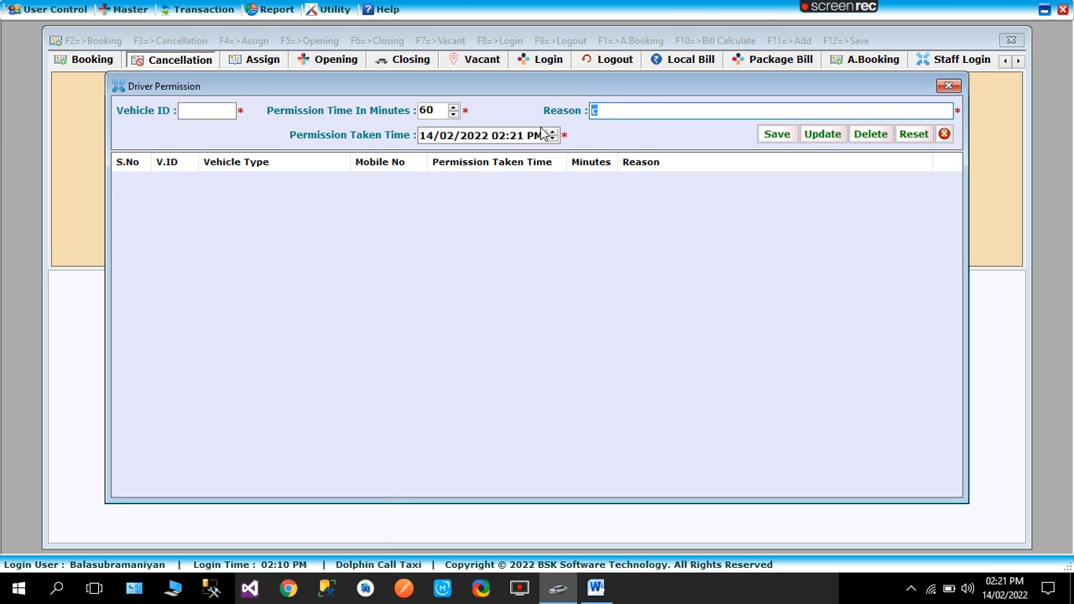
text(v)
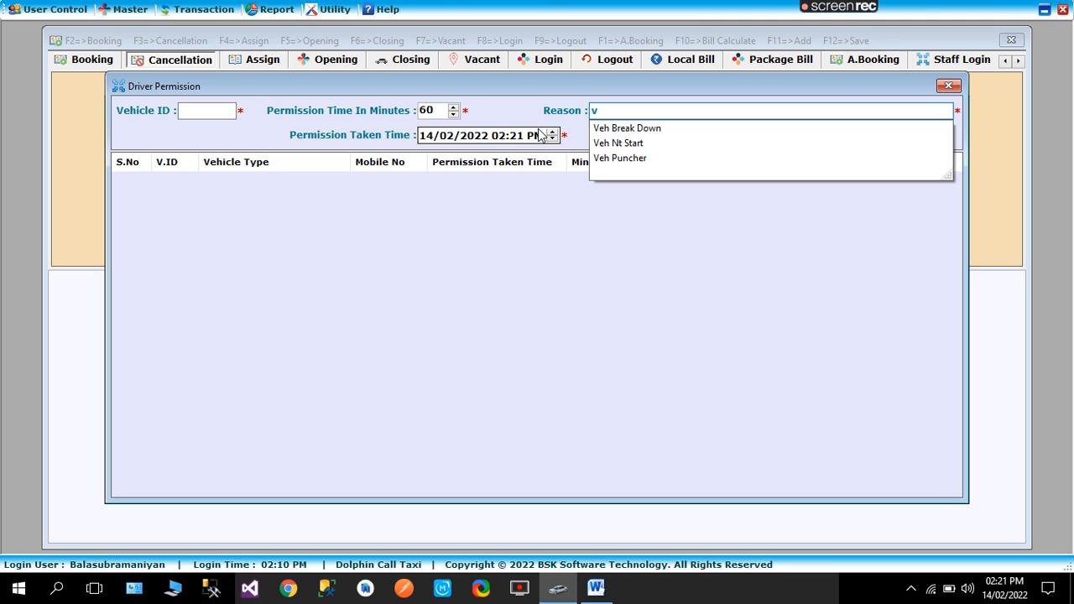
key(BackSpace)
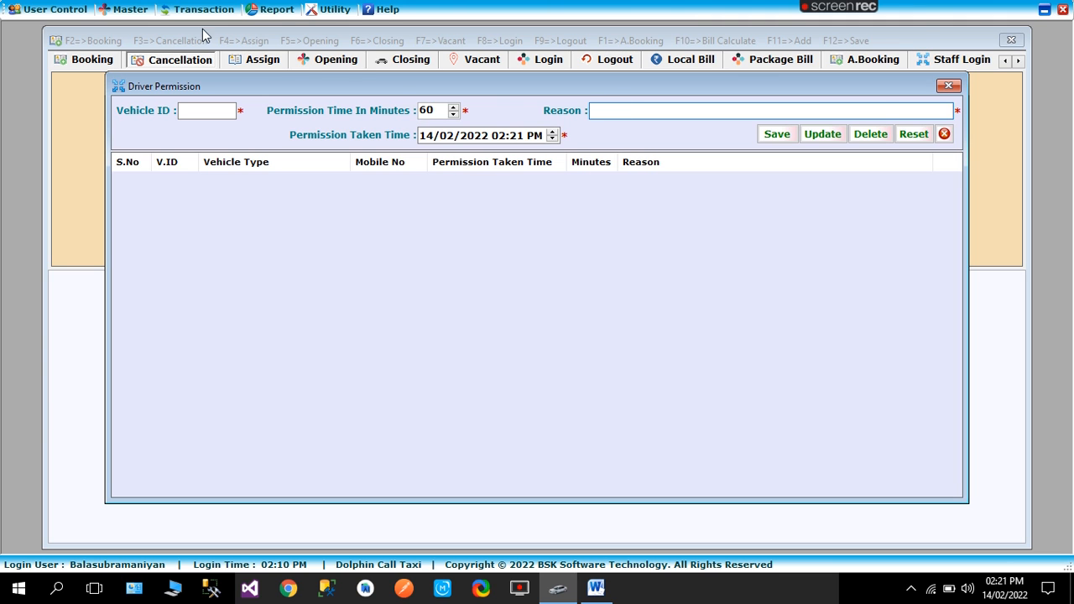
Return to the Add Reason master and list the reasons of the Staff Permission category.
click(130, 10)
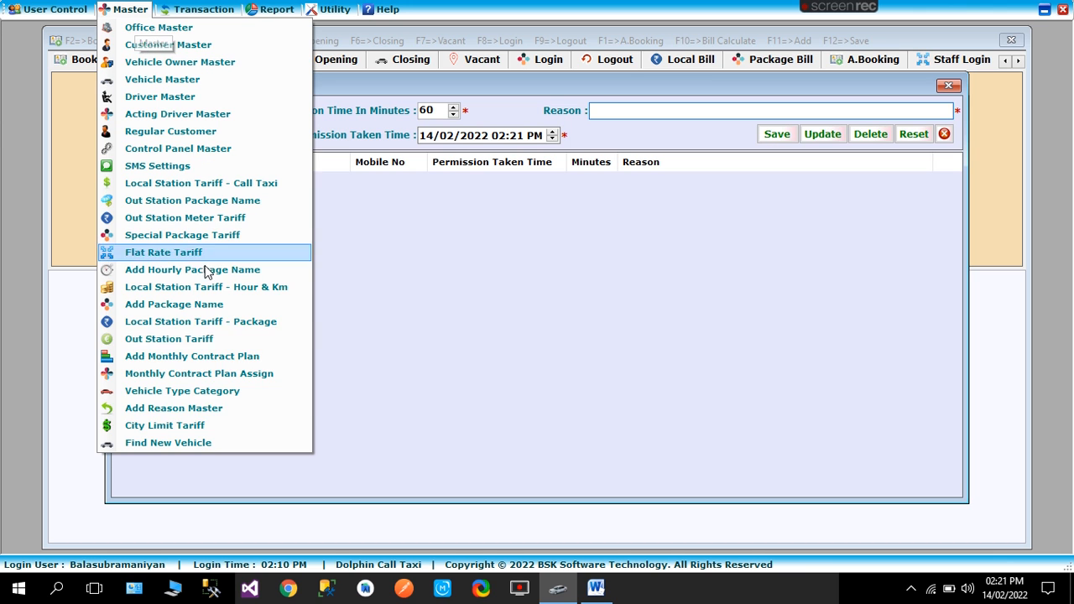
click(201, 408)
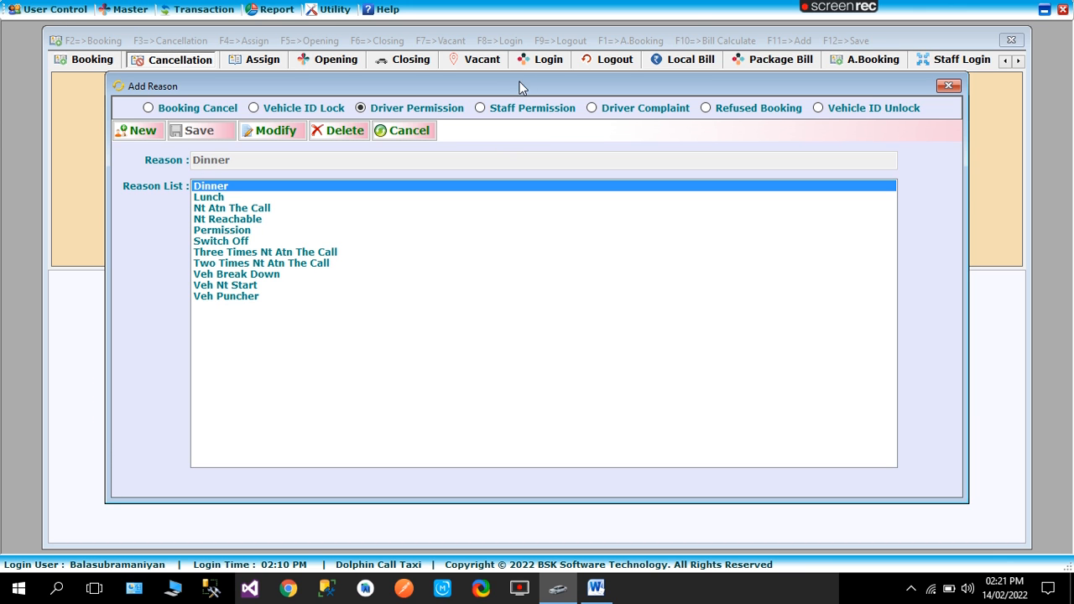
click(541, 107)
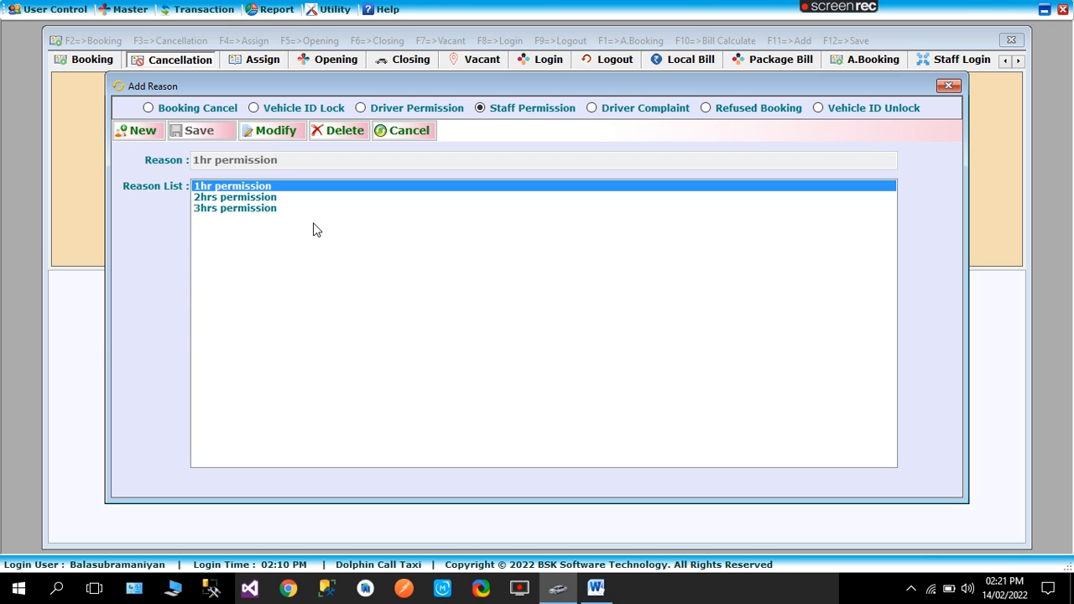
Add Health Problem as a new Staff Permission reason and save it.
click(142, 132)
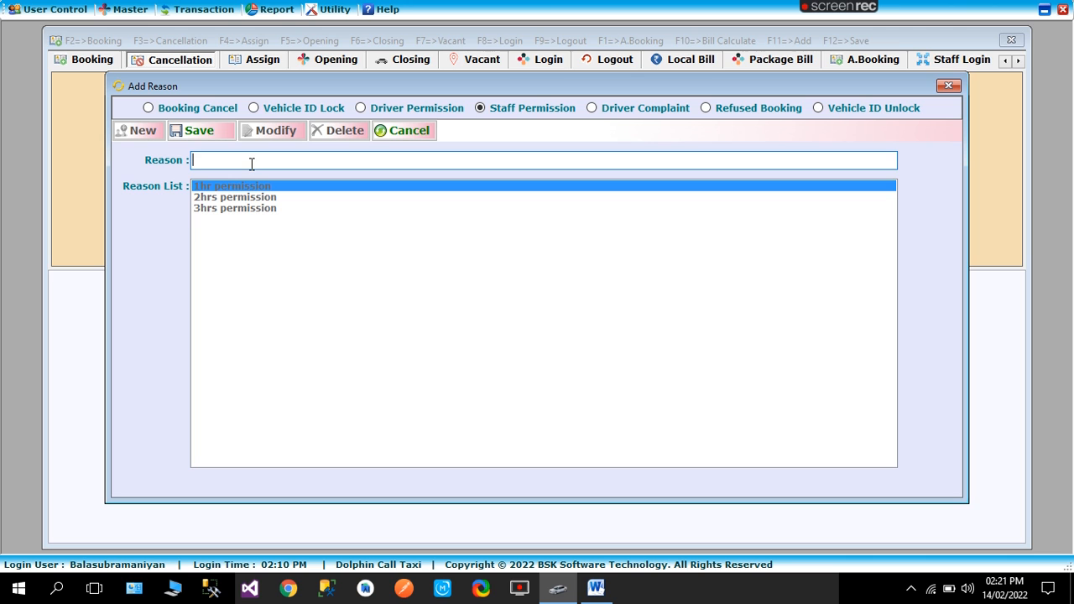
text(Health Problem)
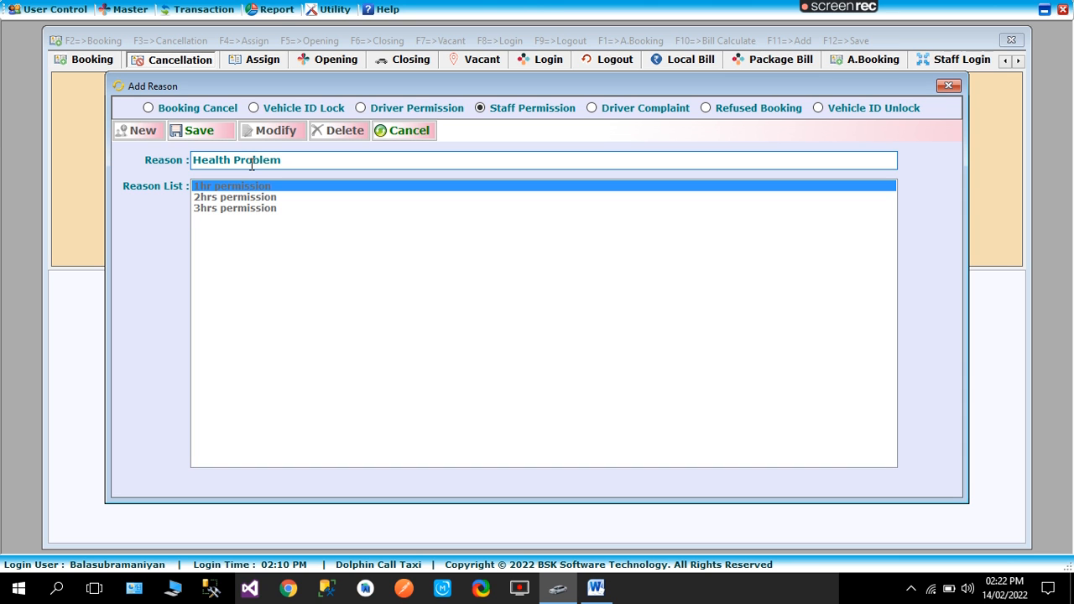
click(204, 132)
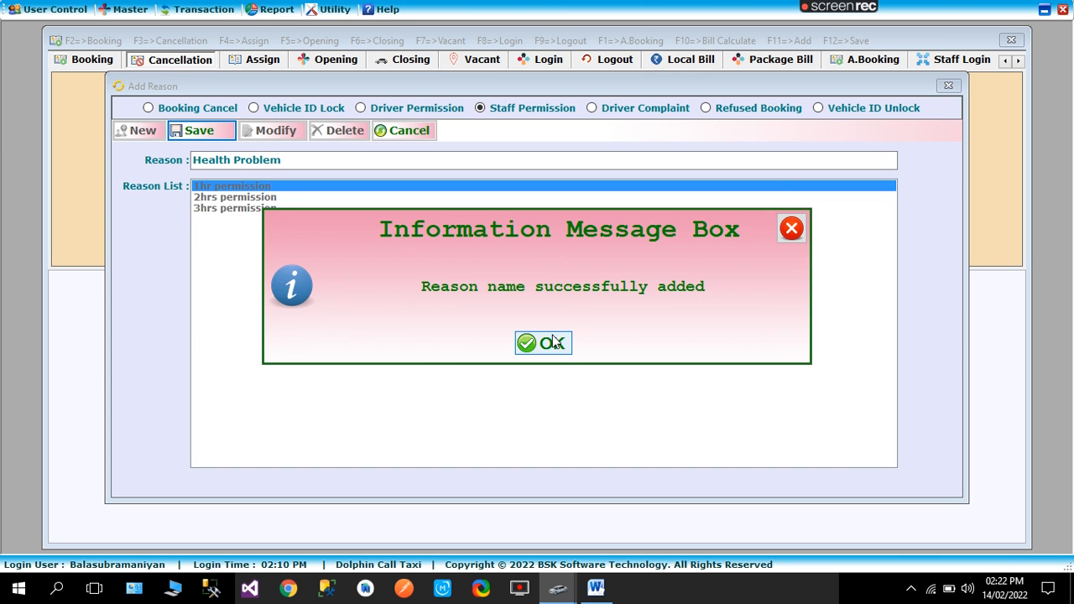
click(554, 341)
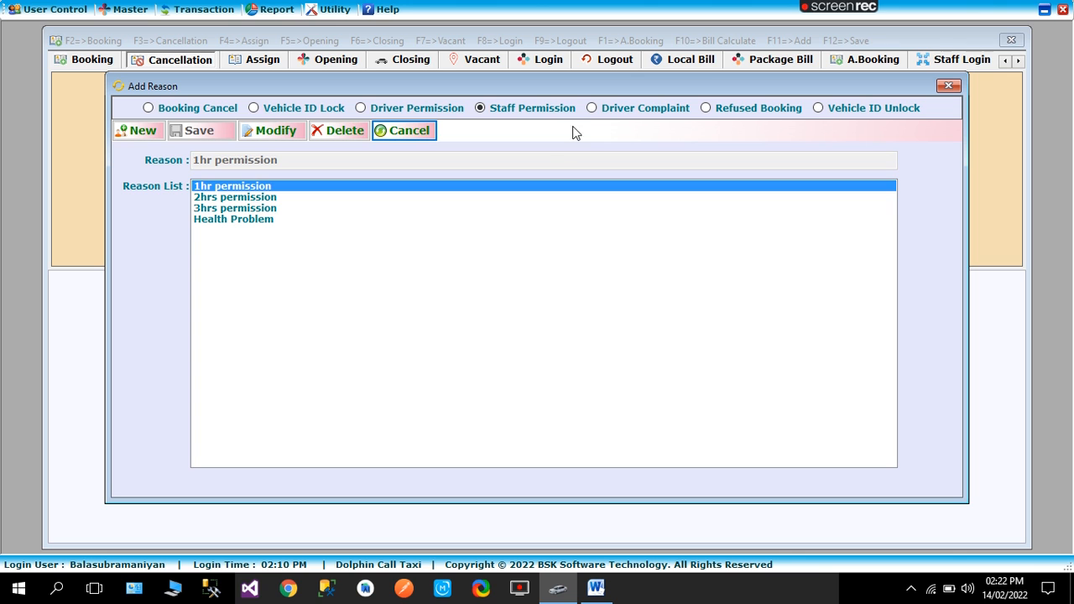
List the Driver Complaint reasons, and check the Driver Complaint form's complaint suggestions for the letter a.
click(628, 109)
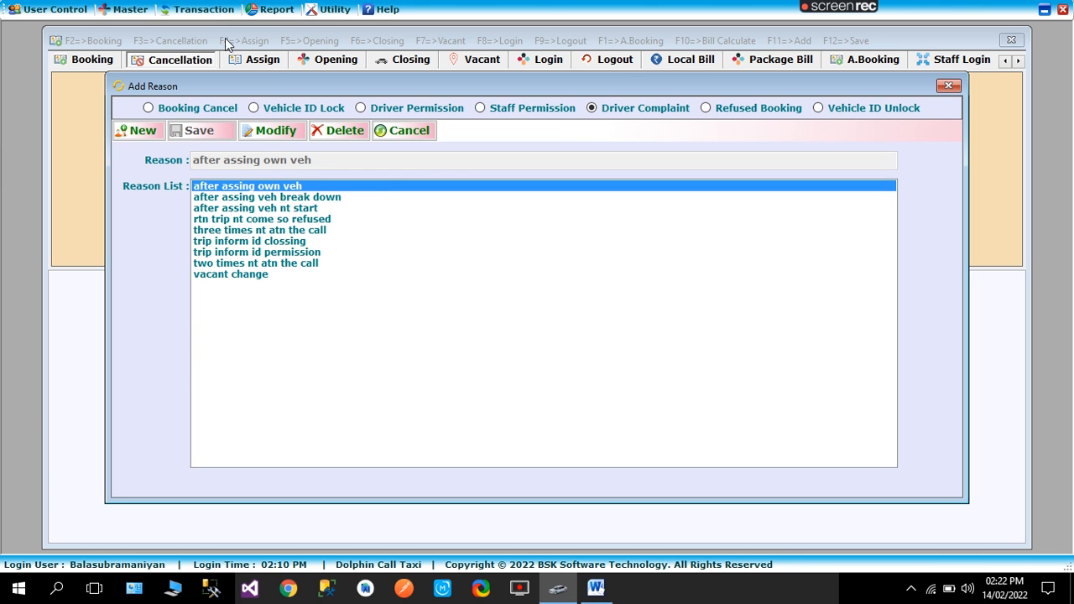
click(203, 10)
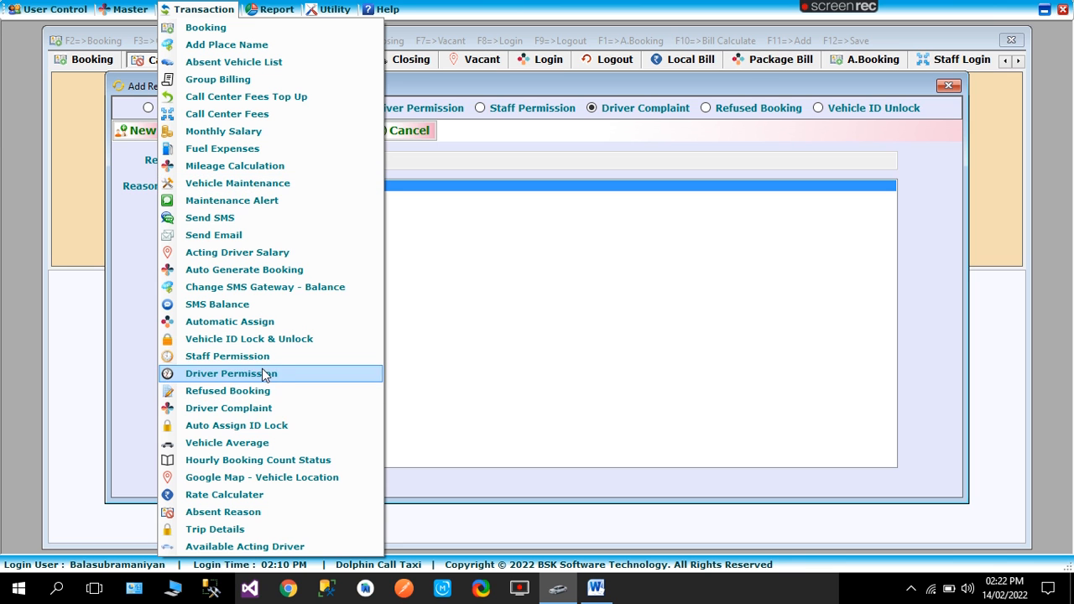
click(252, 409)
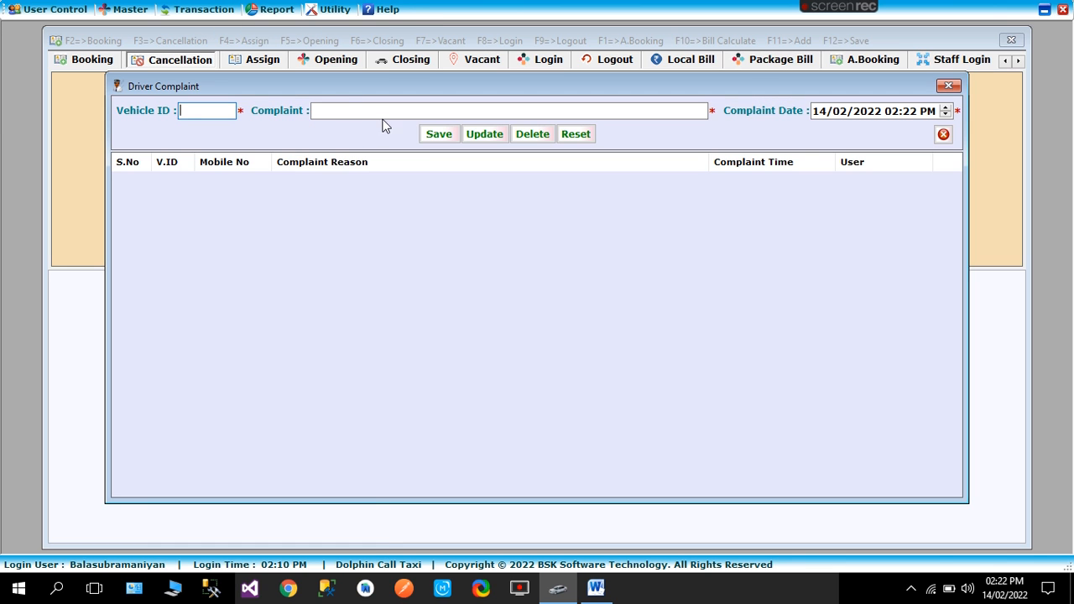
click(324, 107)
text(a)
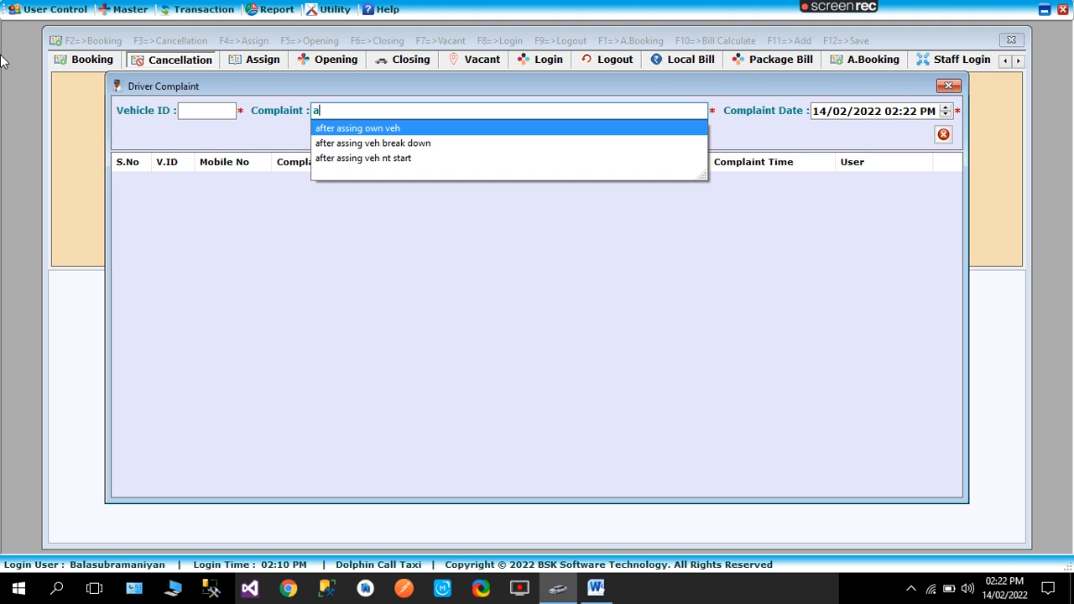
Review the Booking Cancel and Refused Booking reasons in the Add Reason master, starting and cancelling a new Refused Booking entry.
click(125, 9)
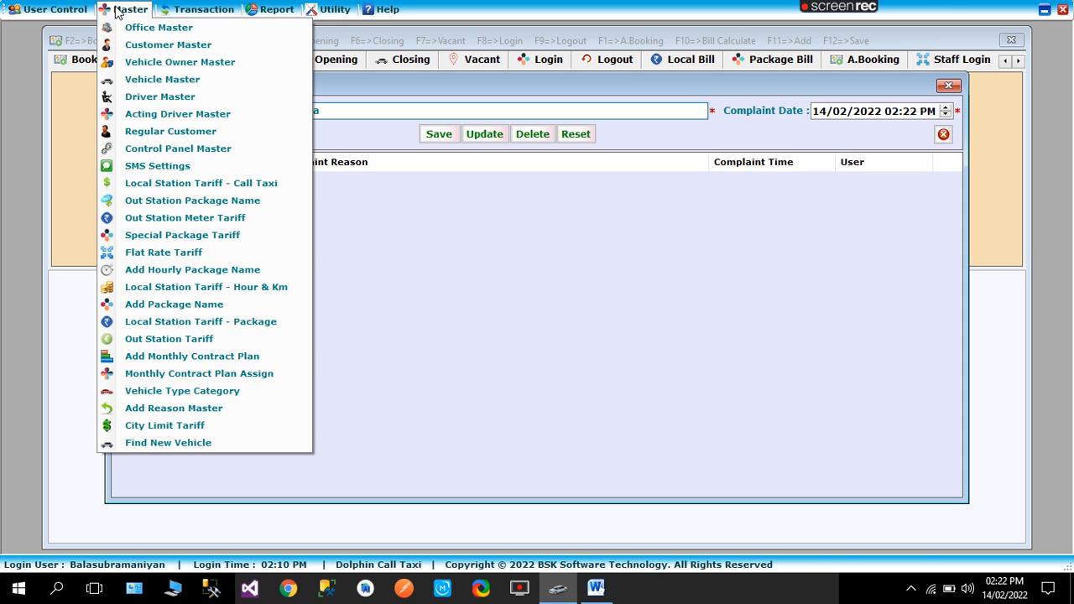
click(173, 409)
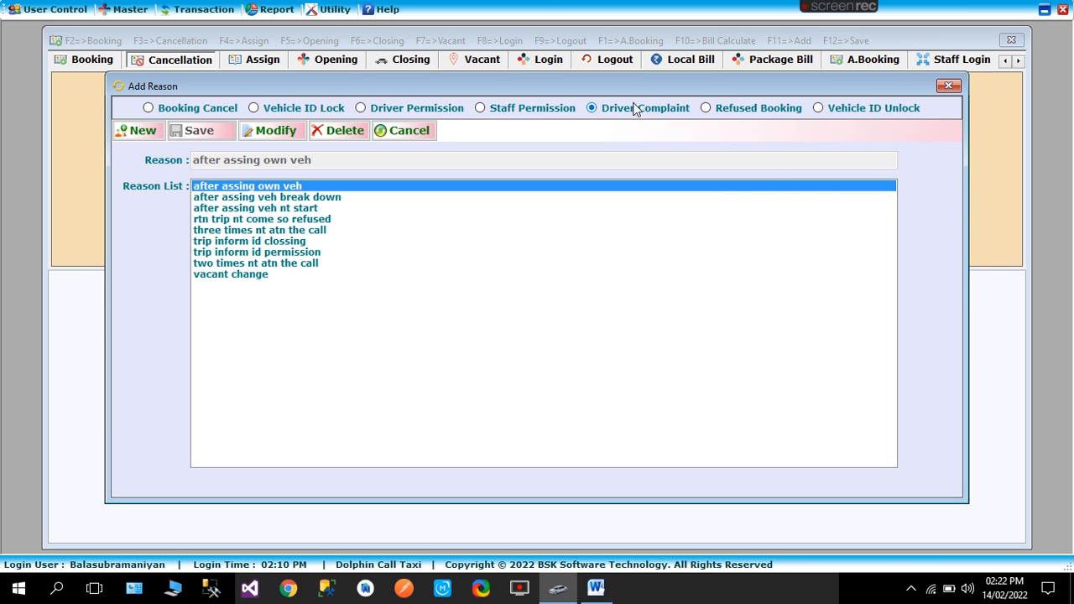
click(151, 113)
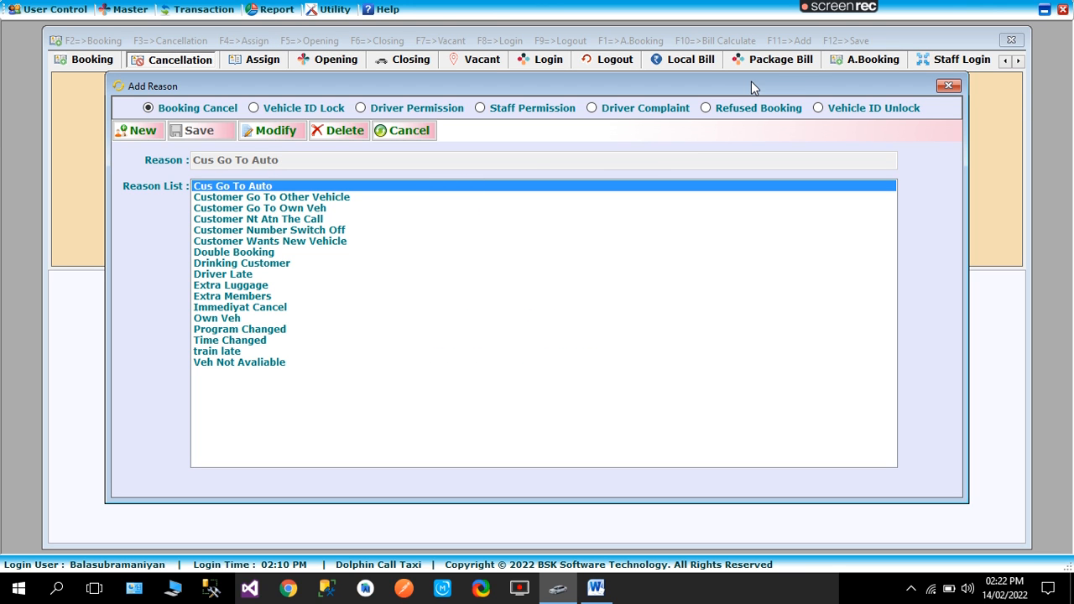
click(745, 112)
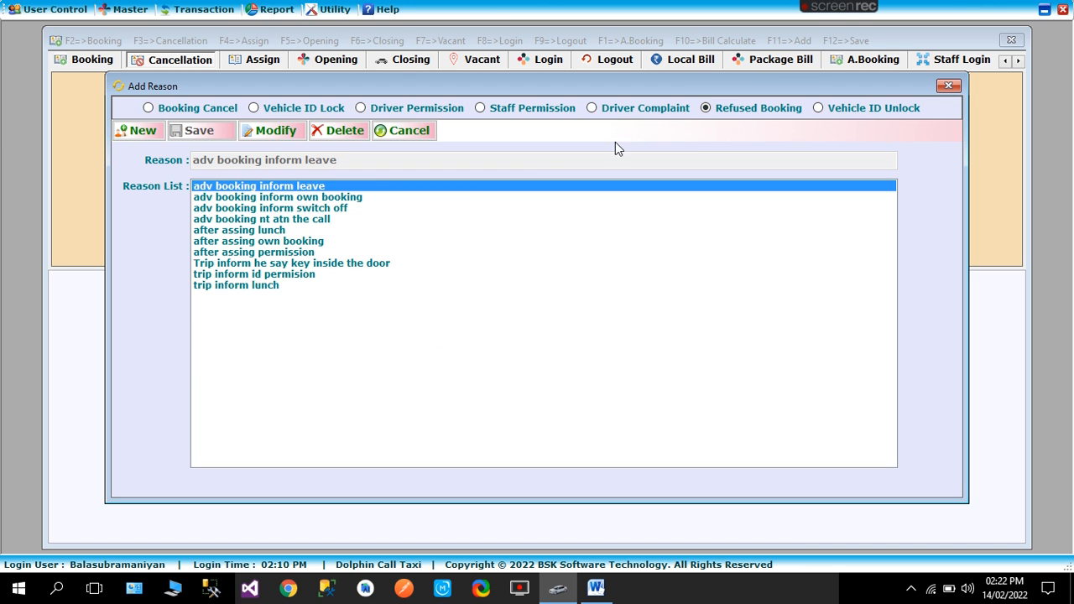
click(143, 132)
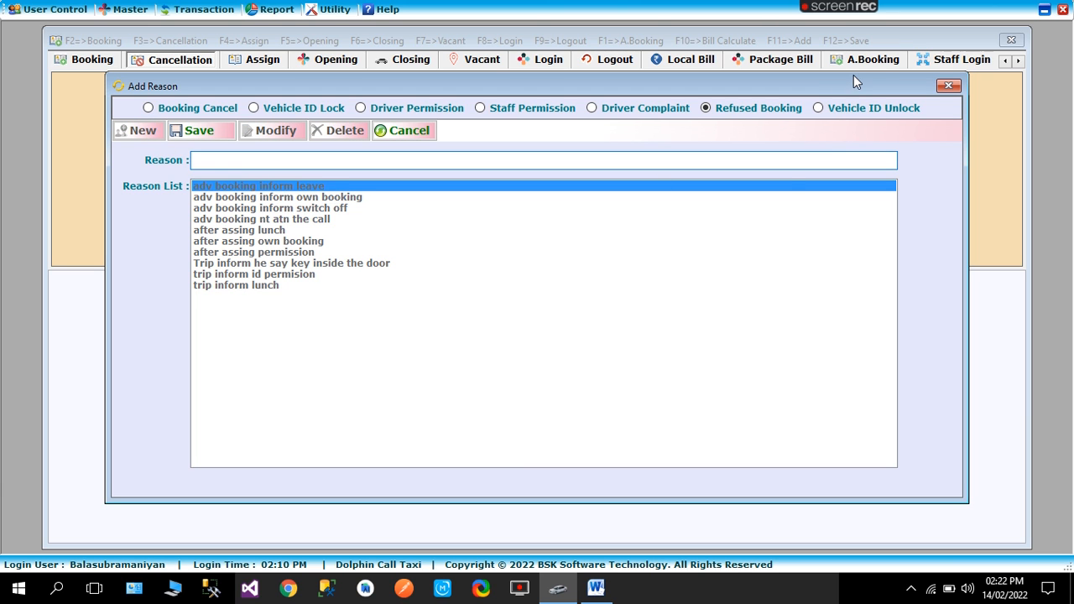
click(407, 132)
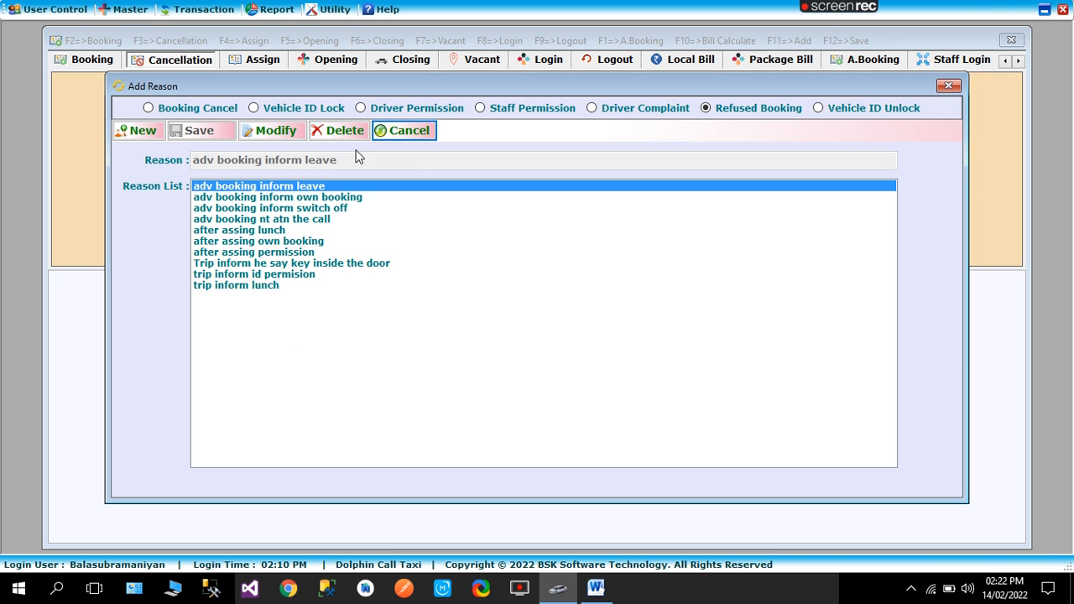
Open the Refused Booking form and check its reason suggestions for the letter a.
click(201, 11)
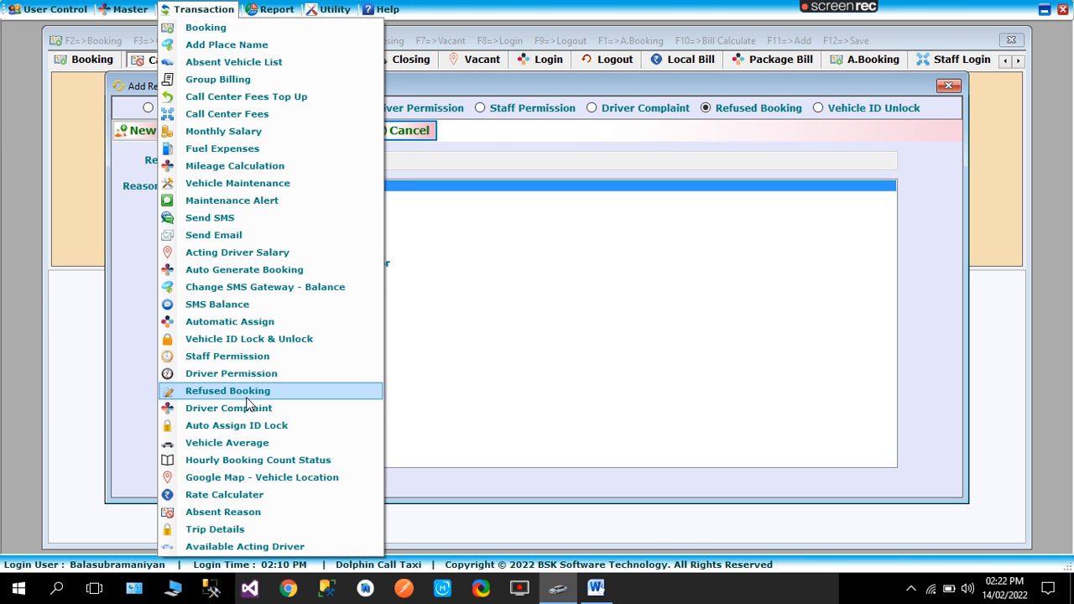
click(247, 396)
click(509, 109)
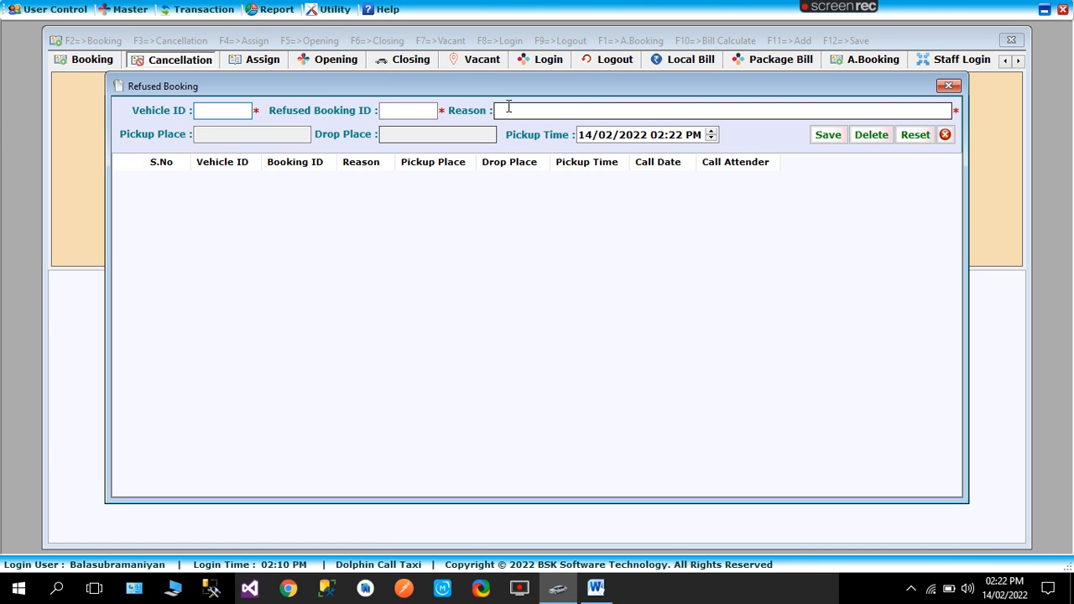
text(a)
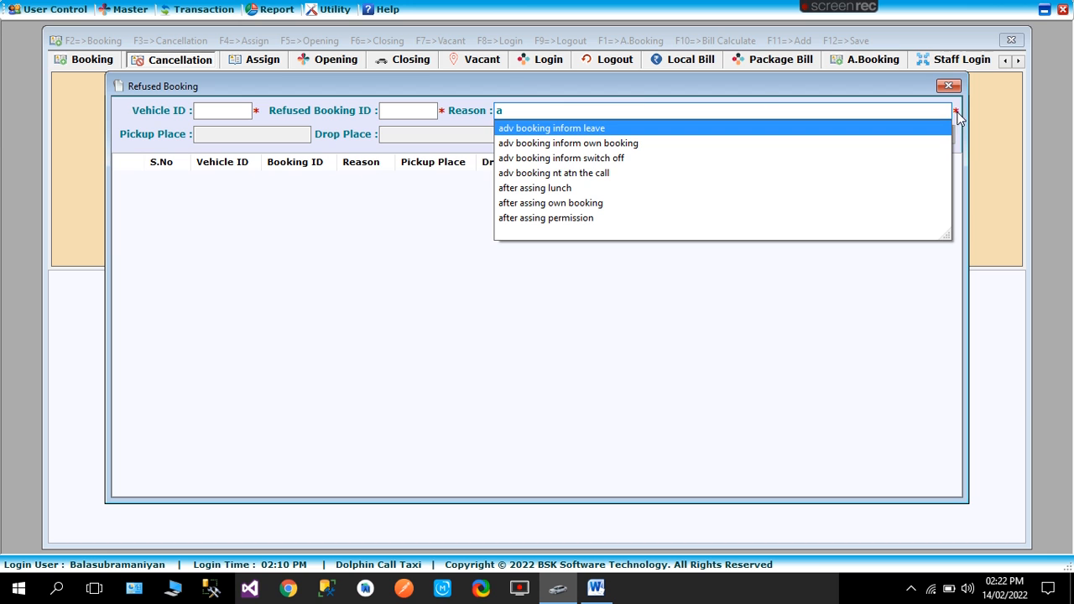
Return to the Add Reason master and list the reasons of the Vehicle ID Unlock category.
click(130, 9)
click(225, 408)
click(873, 117)
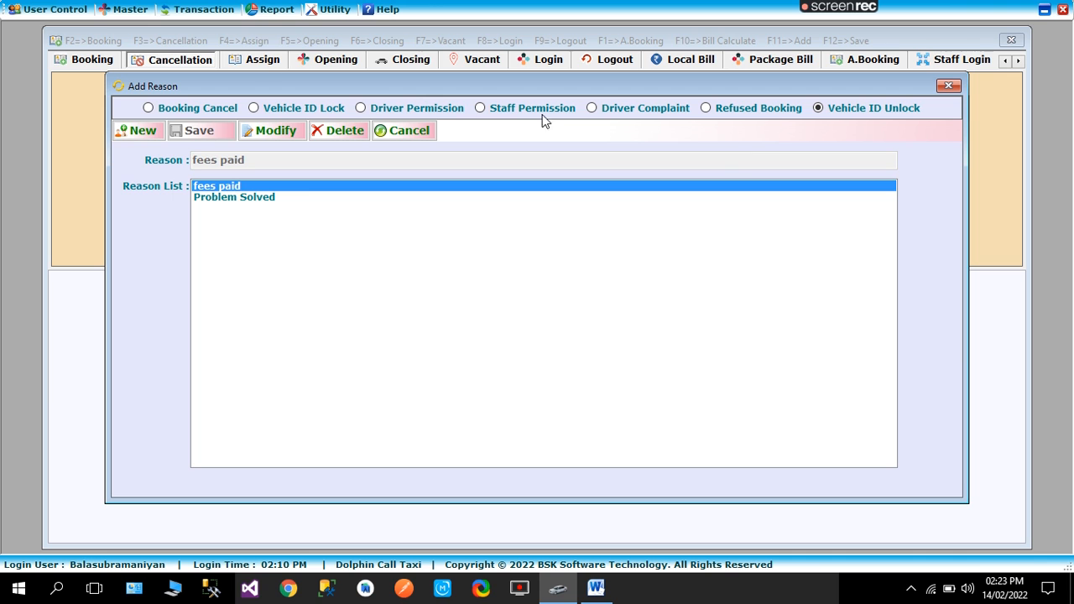
click(126, 9)
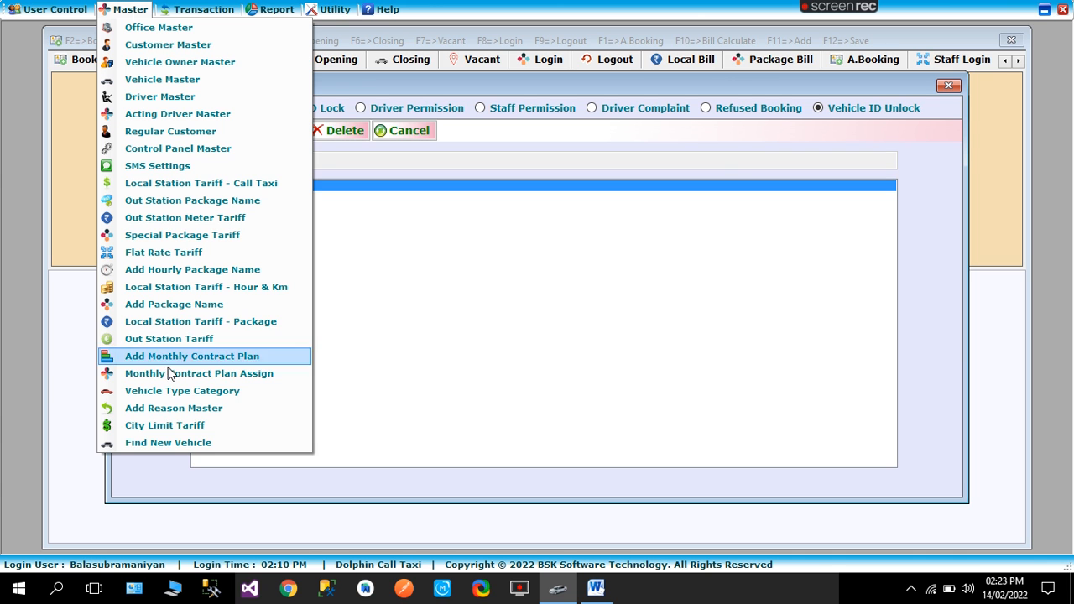
click(185, 407)
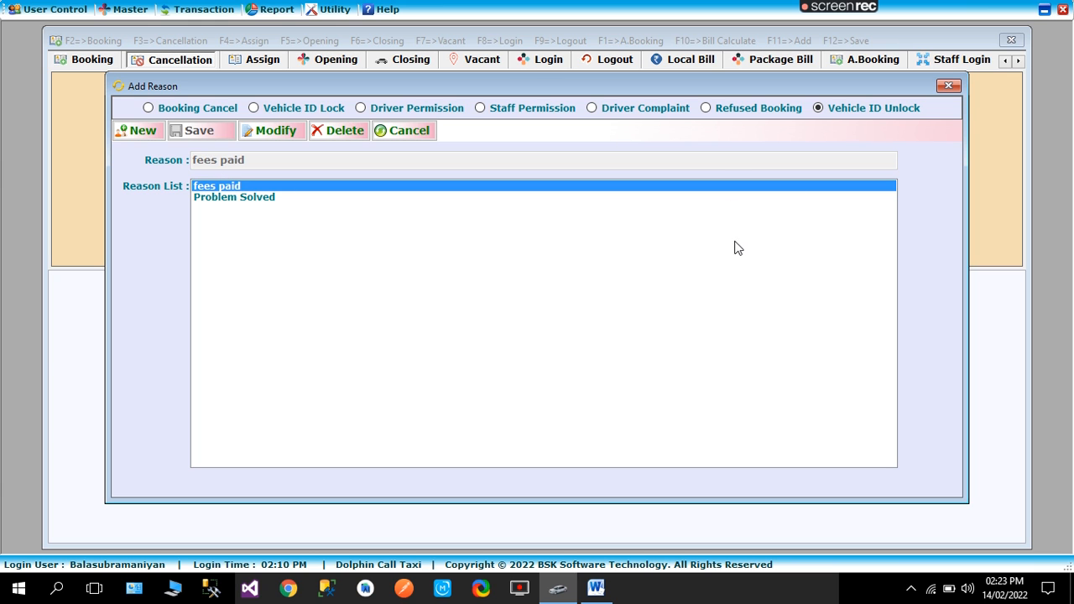
Close the Add Reason master and all other open forms, including the booking cancellation window, and minimize the application to the desktop.
click(949, 88)
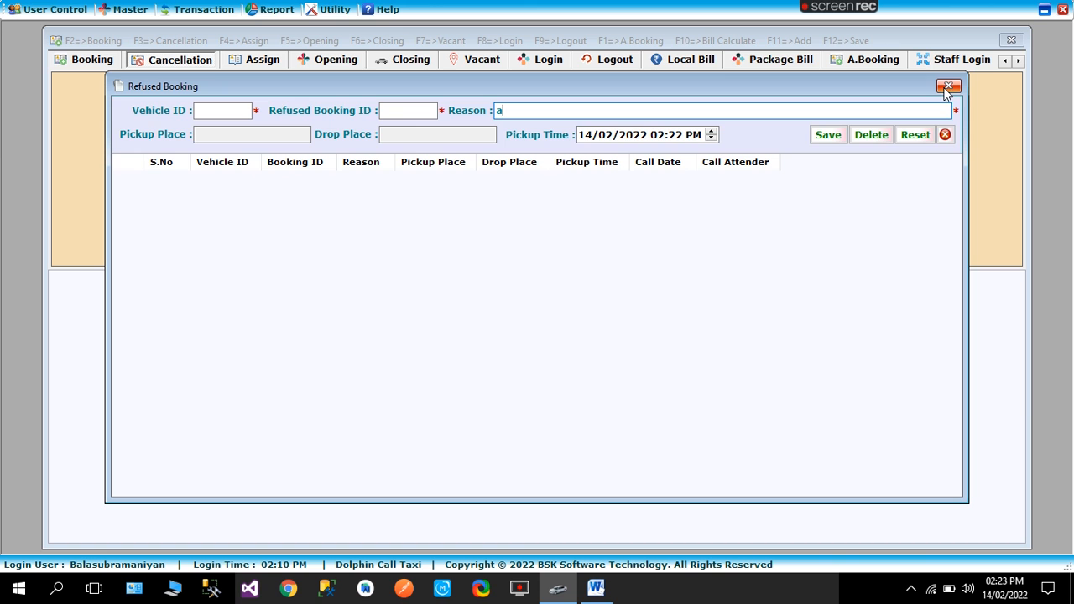
click(948, 87)
click(948, 87)
click(948, 87)
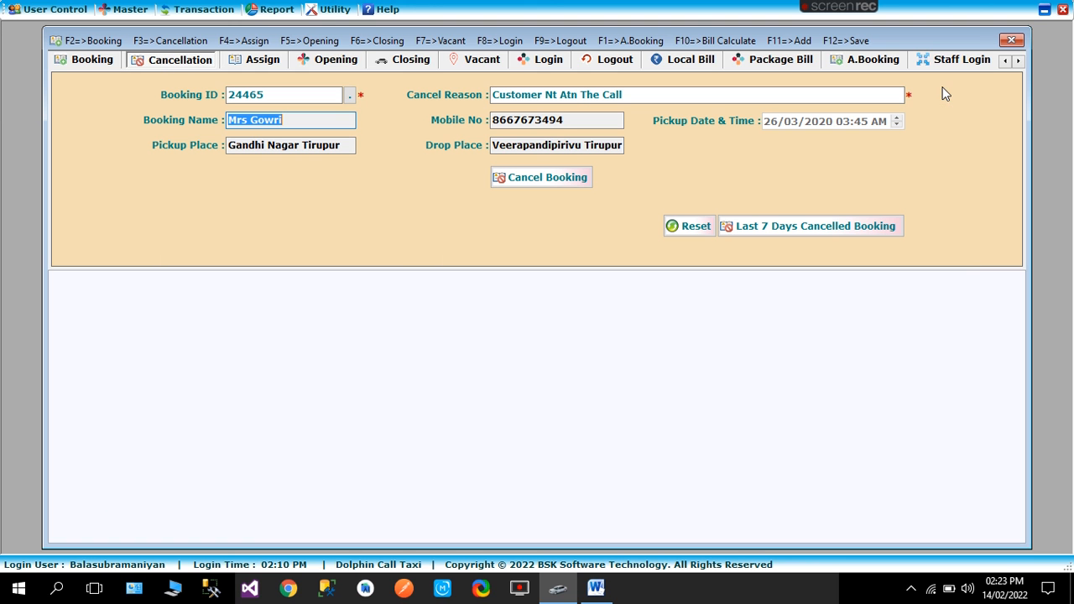
click(1011, 40)
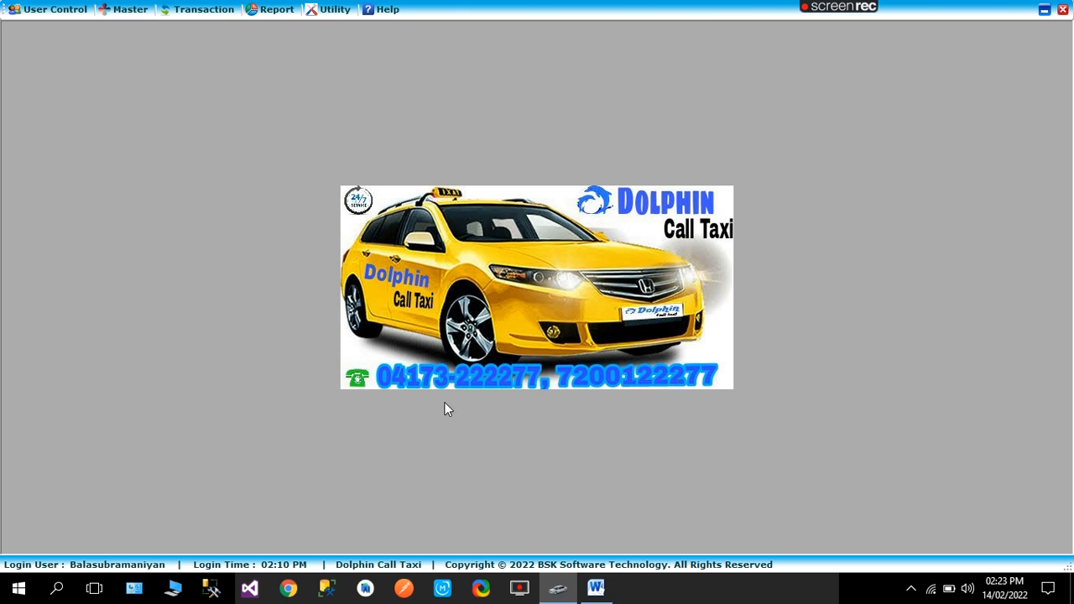
click(556, 587)
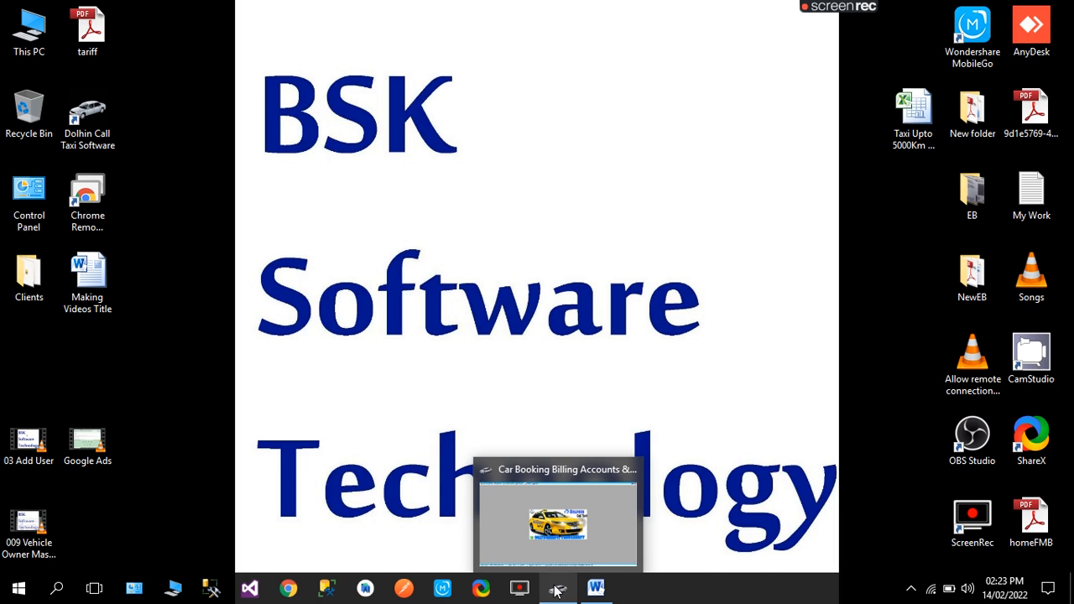